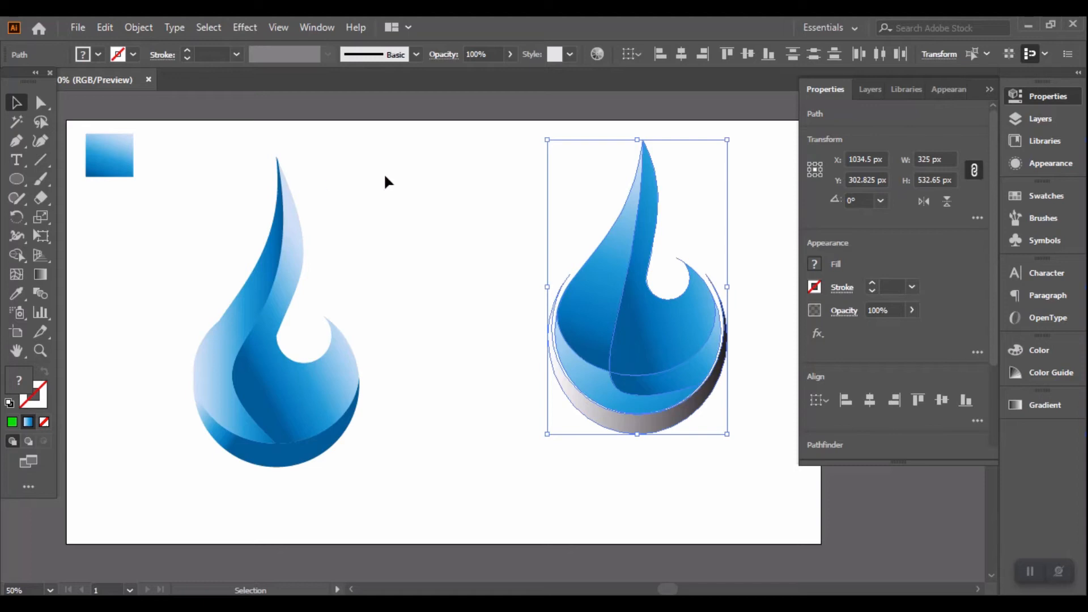
Step: Create a new document with the preset settings
key(a)
key(v)
key(ctrl+n)
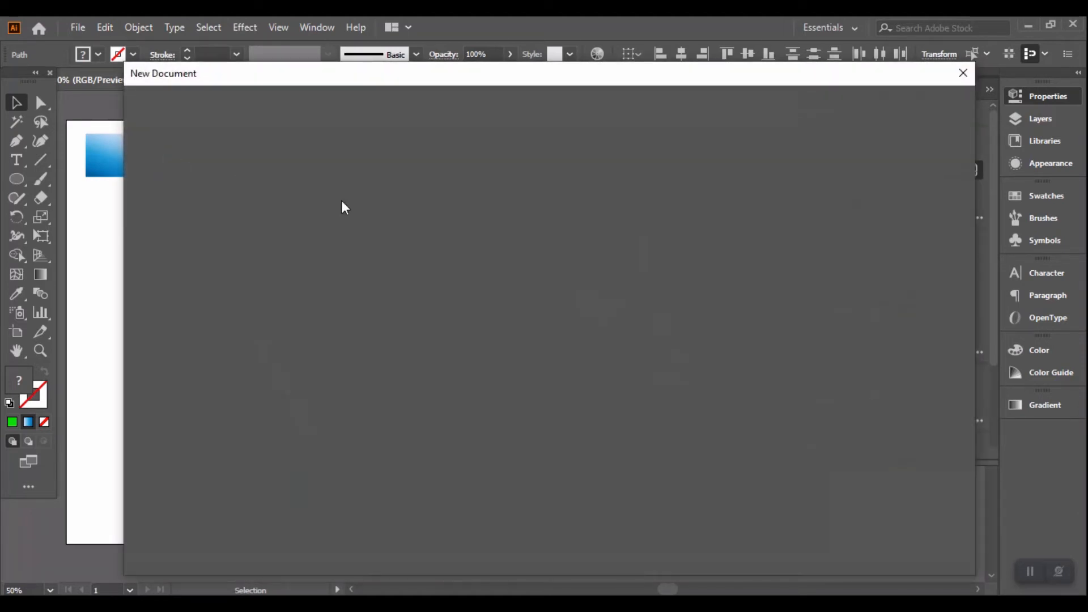
key(Return)
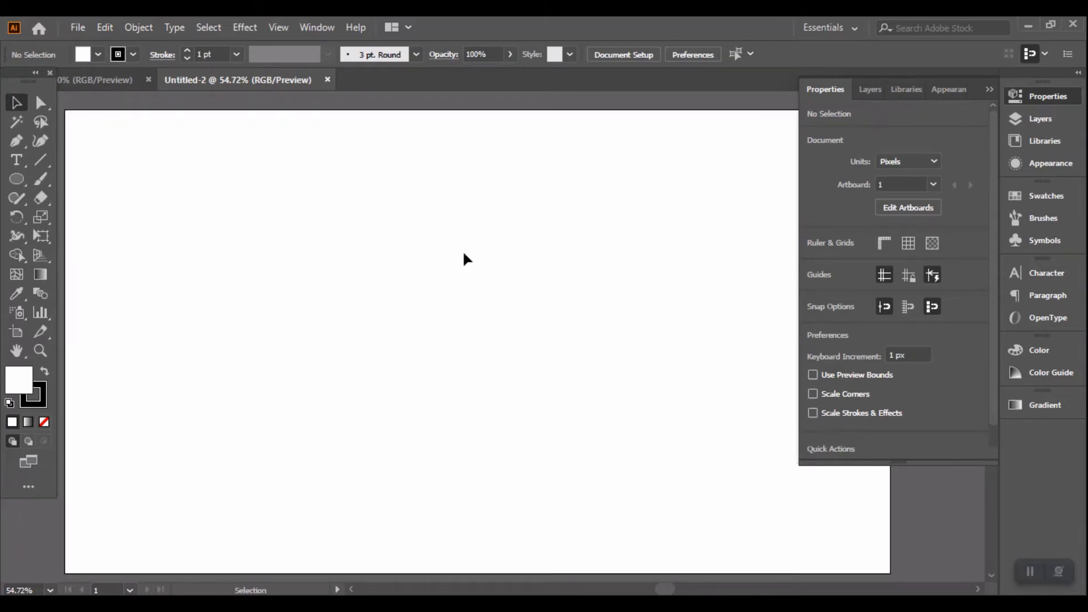
Step: Draw a circle 300 px wide and 300 px high in the lower middle of the artboard
key(l)
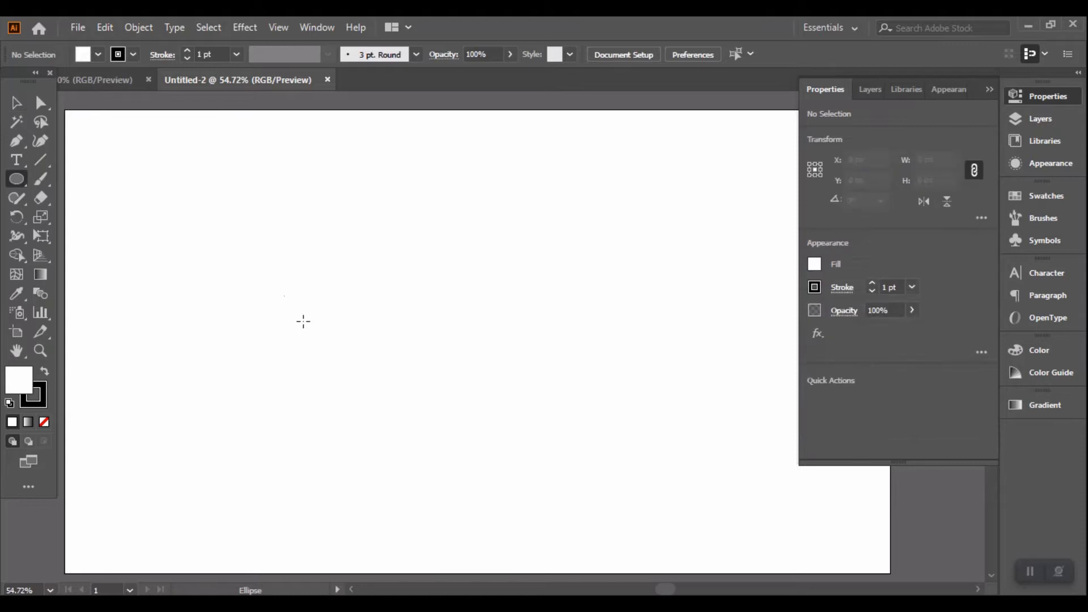
click(306, 322)
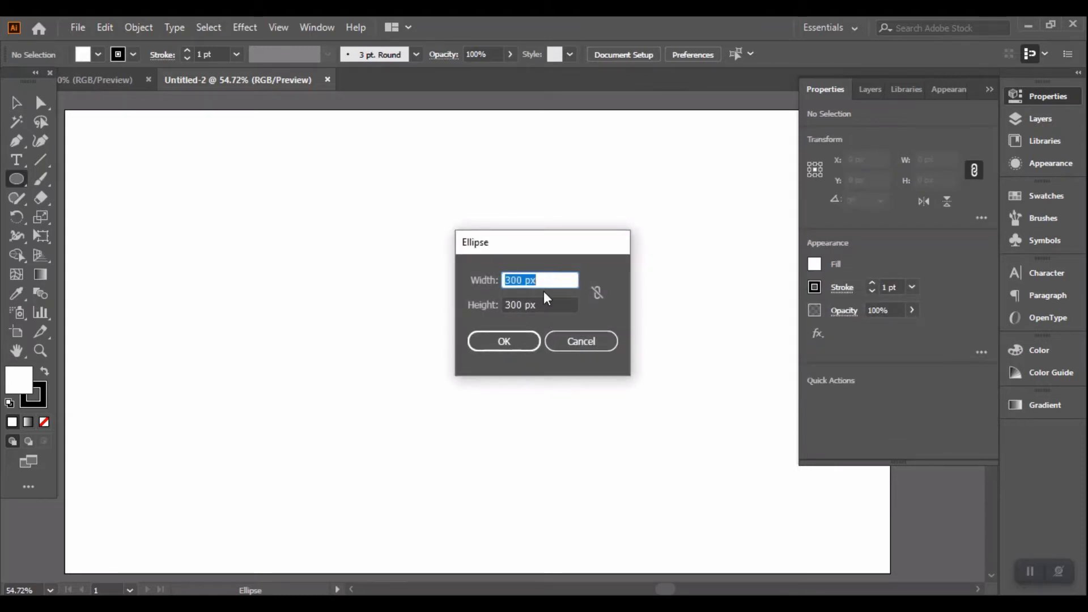
click(522, 336)
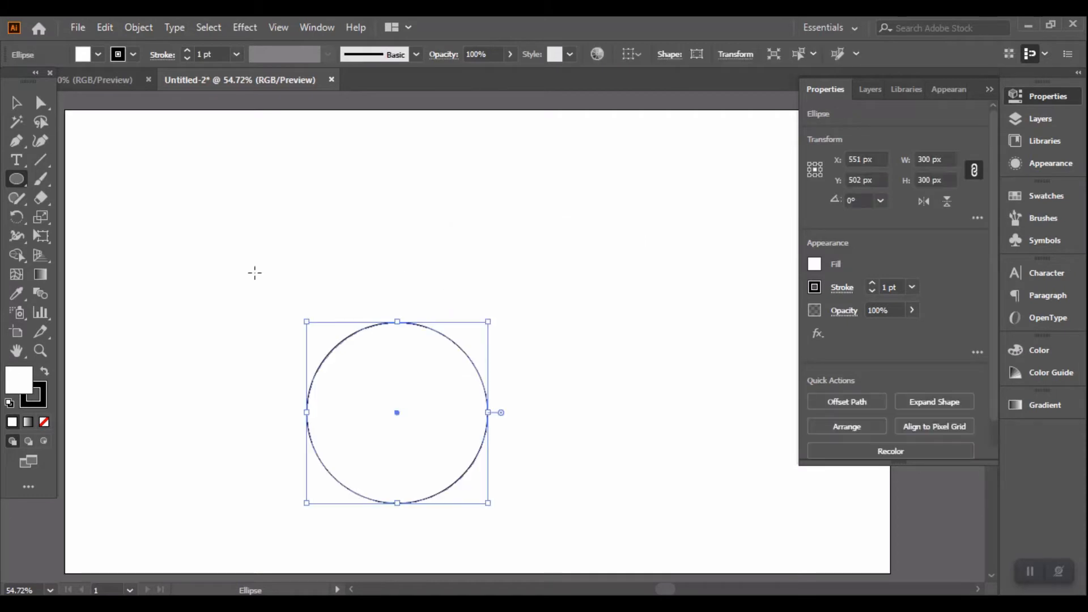
click(16, 103)
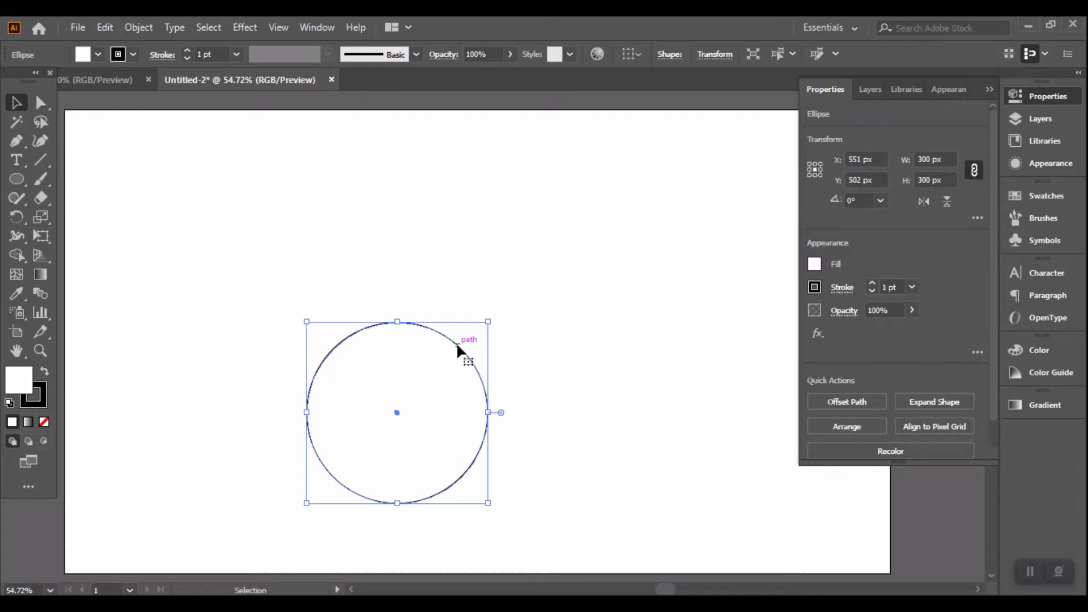
Step: Paste a copy of the circle in front and scale it proportionally to a width of 100 px
click(104, 28)
click(148, 121)
click(107, 30)
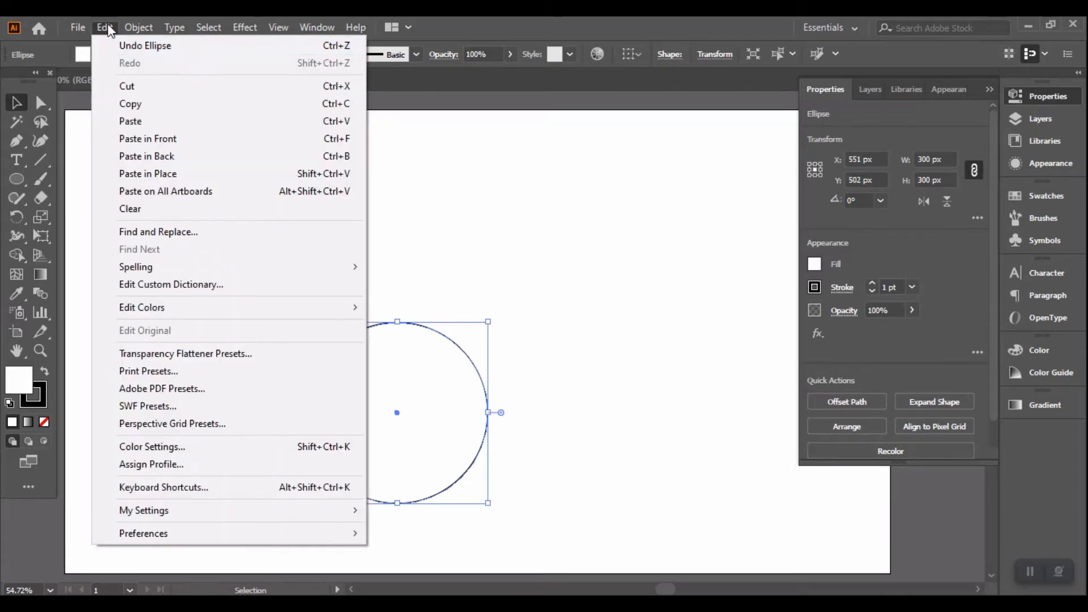
click(170, 140)
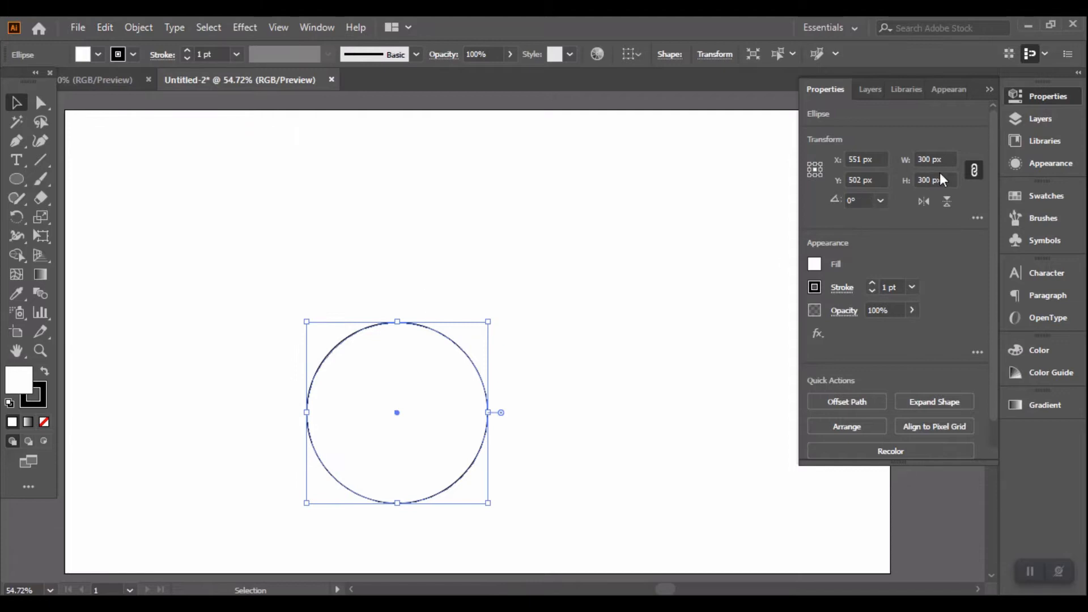
click(916, 162)
text(1)
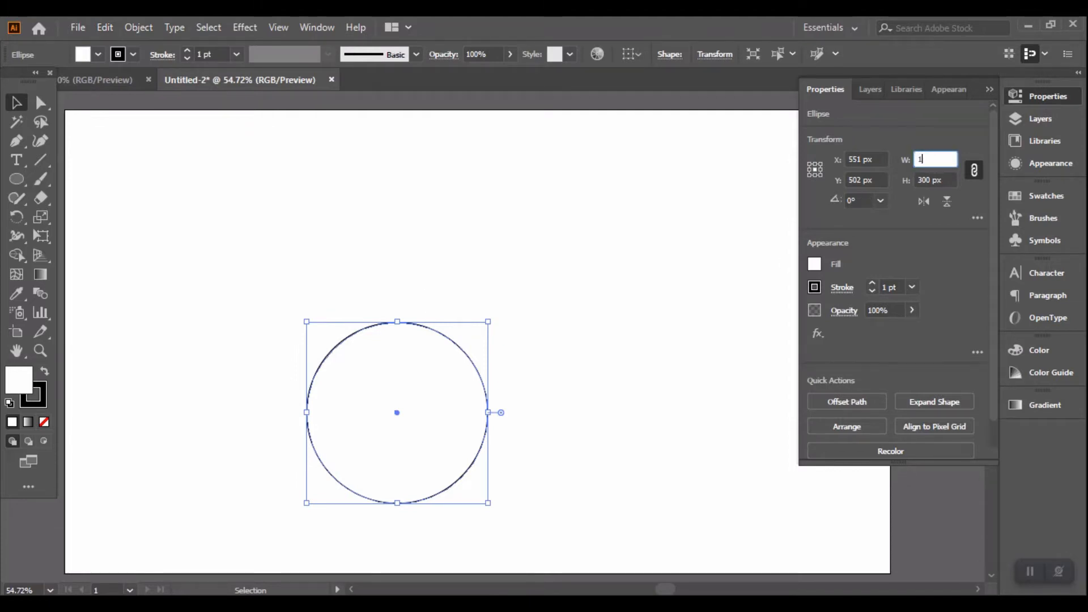
text(00)
key(Return)
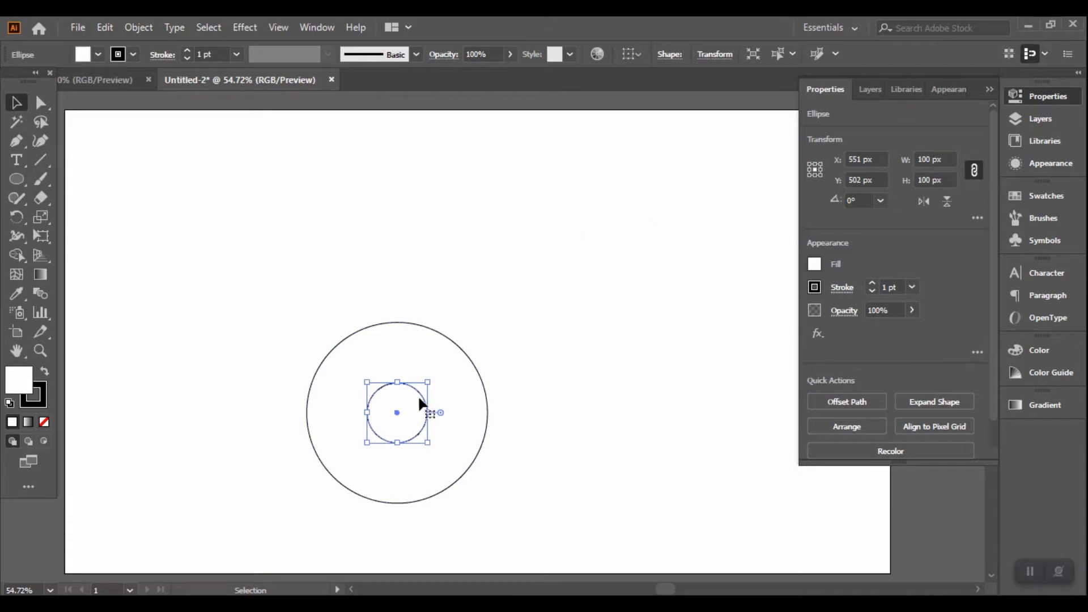
Step: Move the small circle 50 px right and 90 px up, near the large circle's upper-right edge
drag(419, 393, 451, 342)
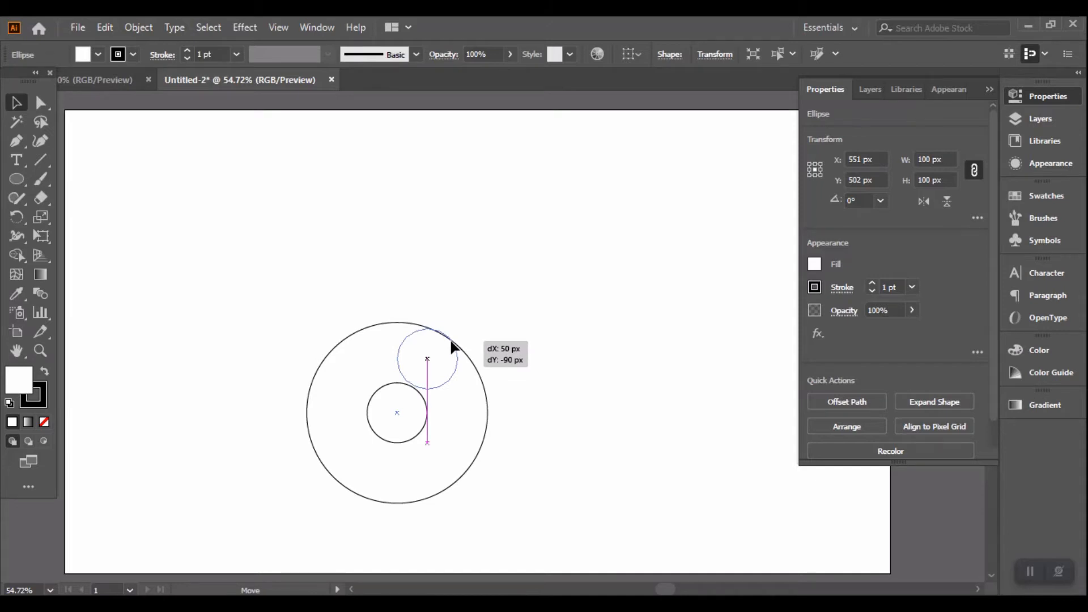
drag(453, 346, 453, 347)
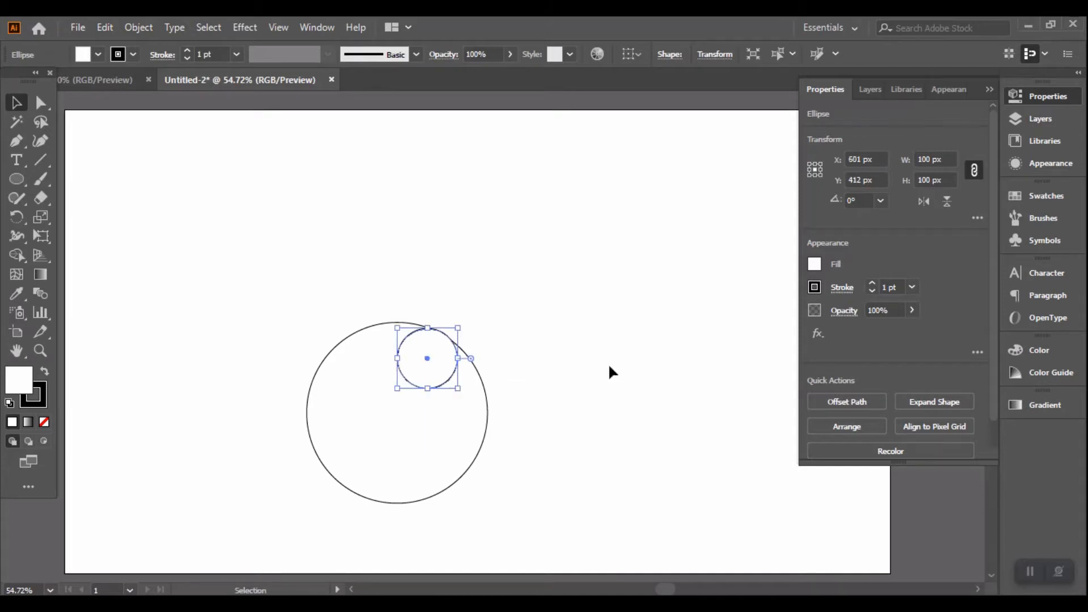
mouse_move(448, 380)
mouse_down()
mouse_move(403, 383)
mouse_move(446, 377)
mouse_up()
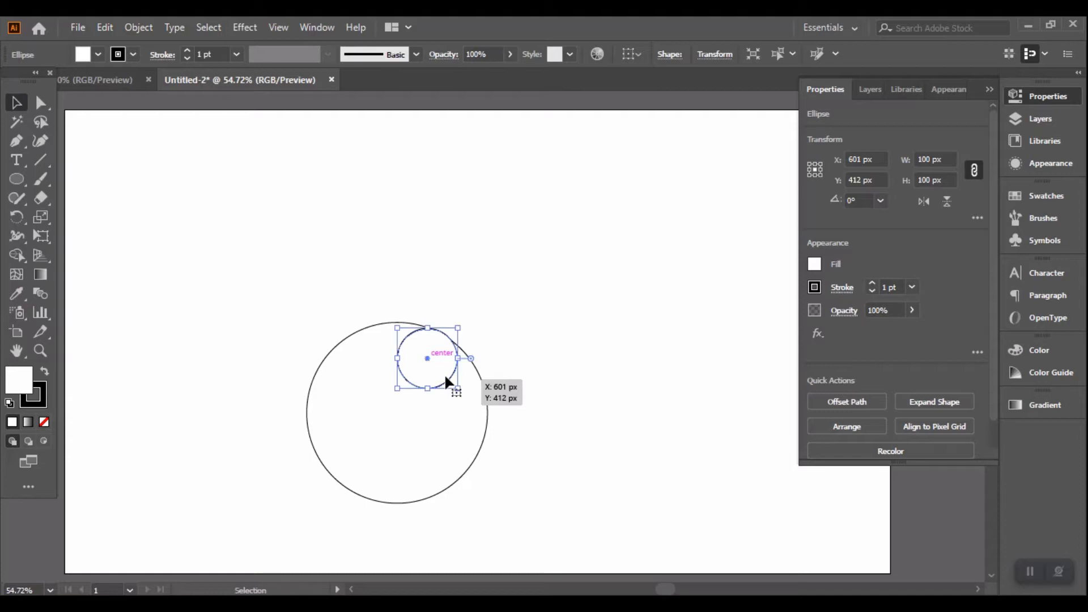
click(549, 413)
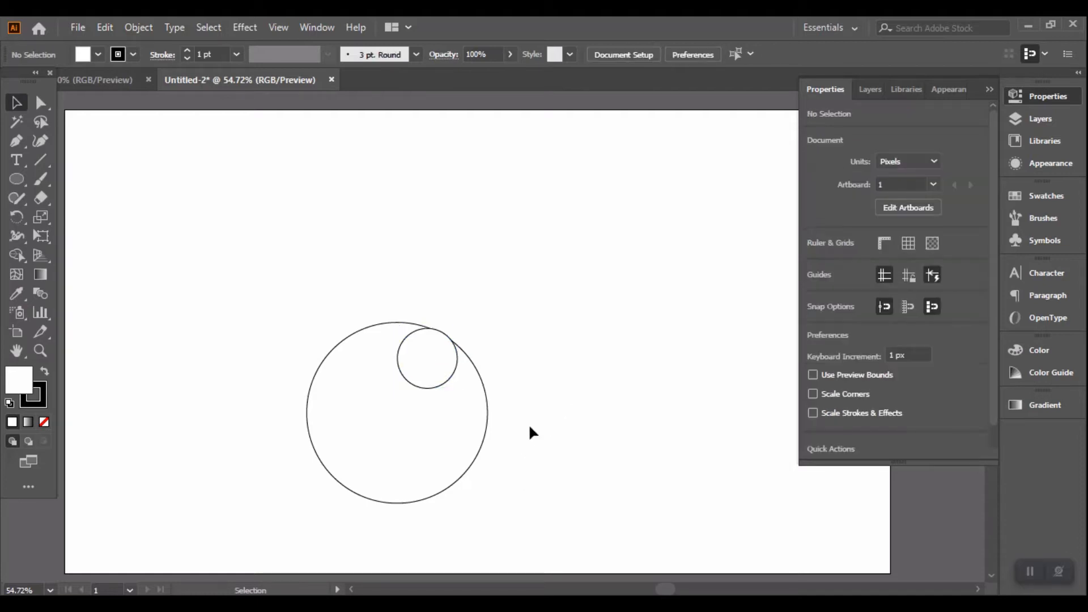
Step: Draw an open Pen path from the small circle's lower-left edge to a peak above the large circle, ending on that circle's left edge
click(14, 144)
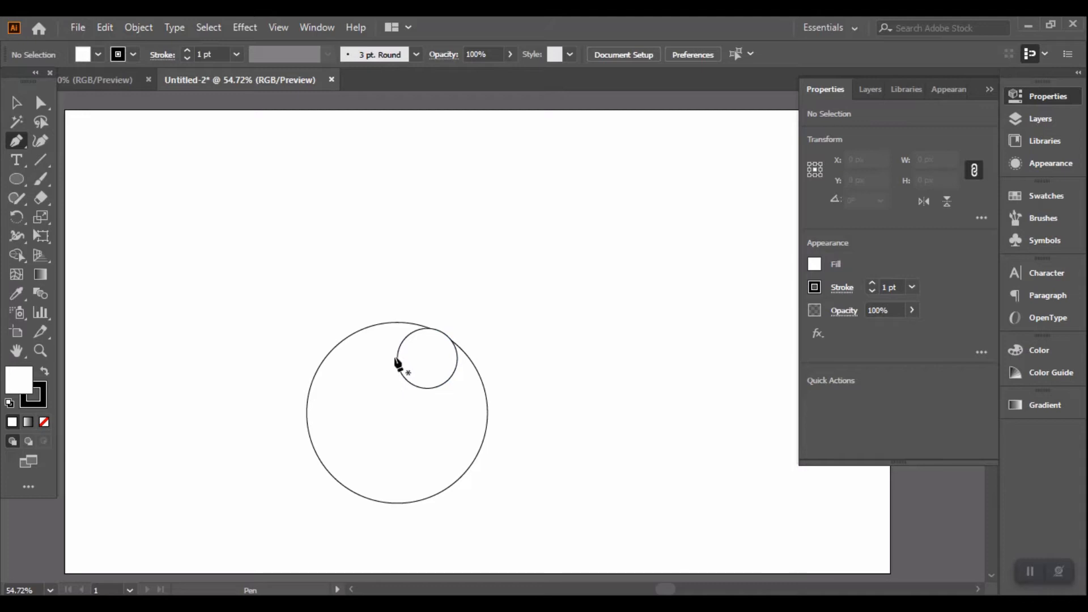
click(404, 378)
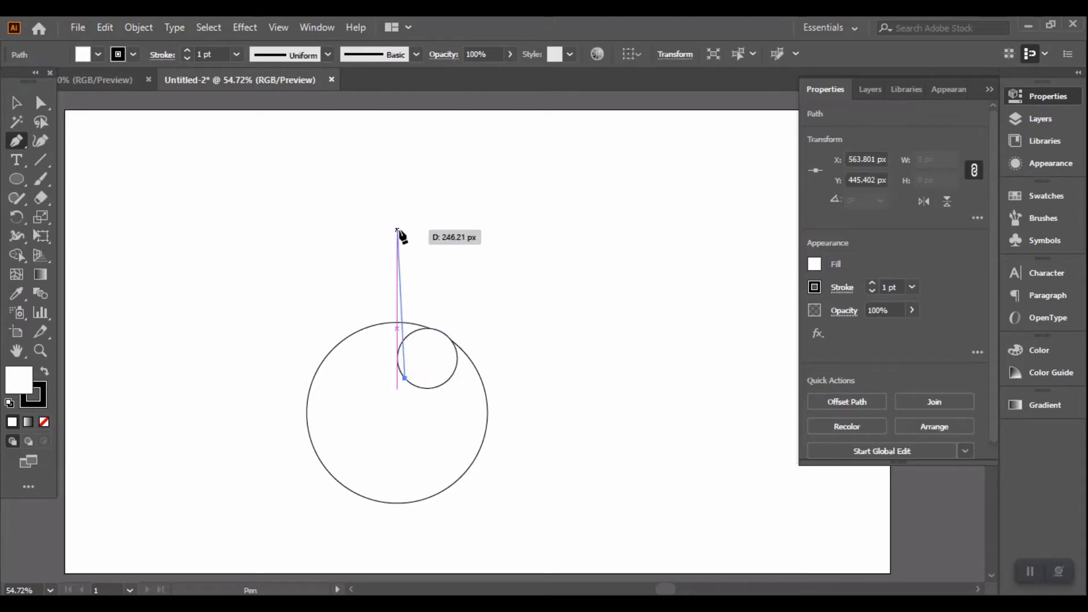
click(397, 197)
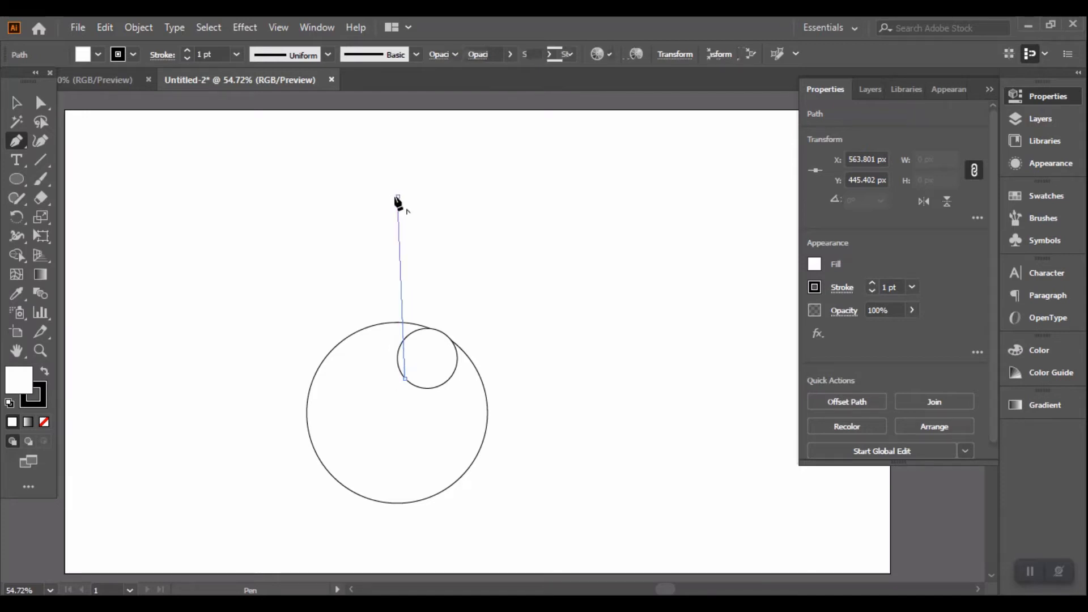
click(309, 389)
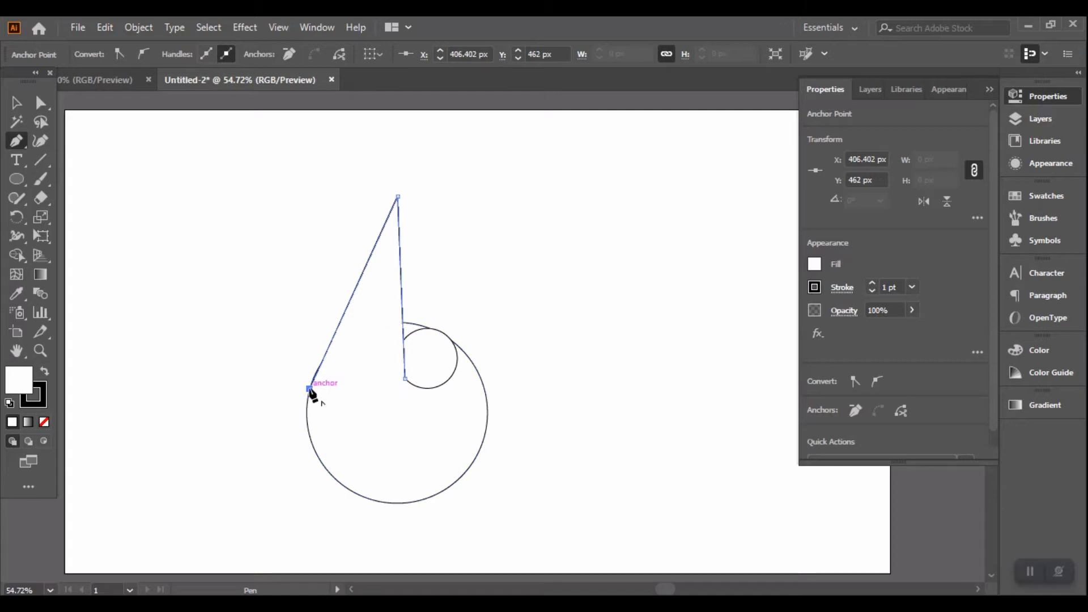
drag(310, 390, 299, 389)
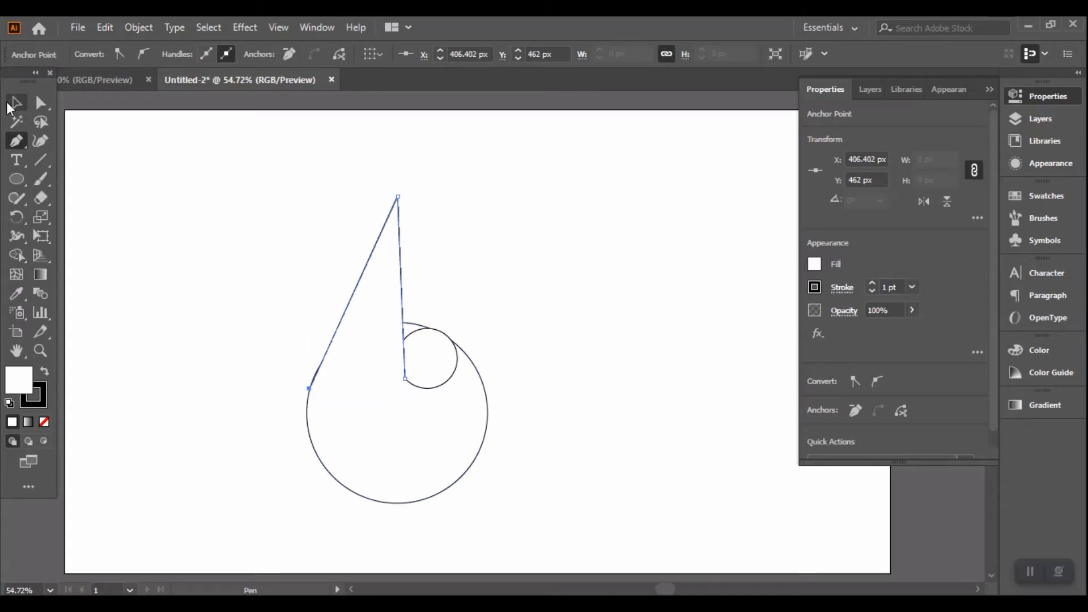
Step: Remove the fill from both circles and the peaked path
click(14, 104)
drag(264, 262, 526, 507)
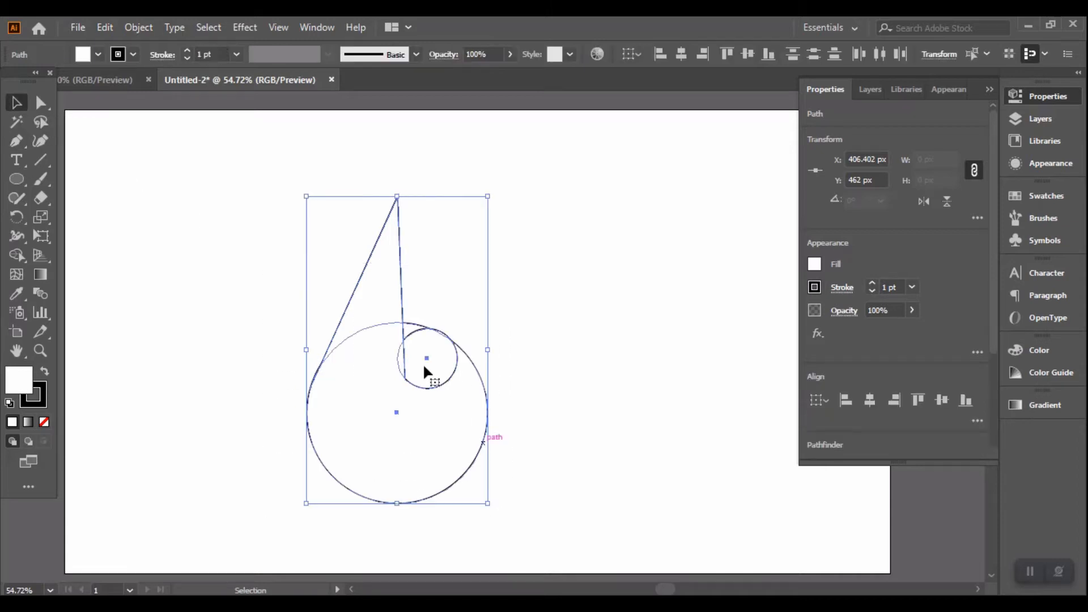
click(99, 55)
click(8, 85)
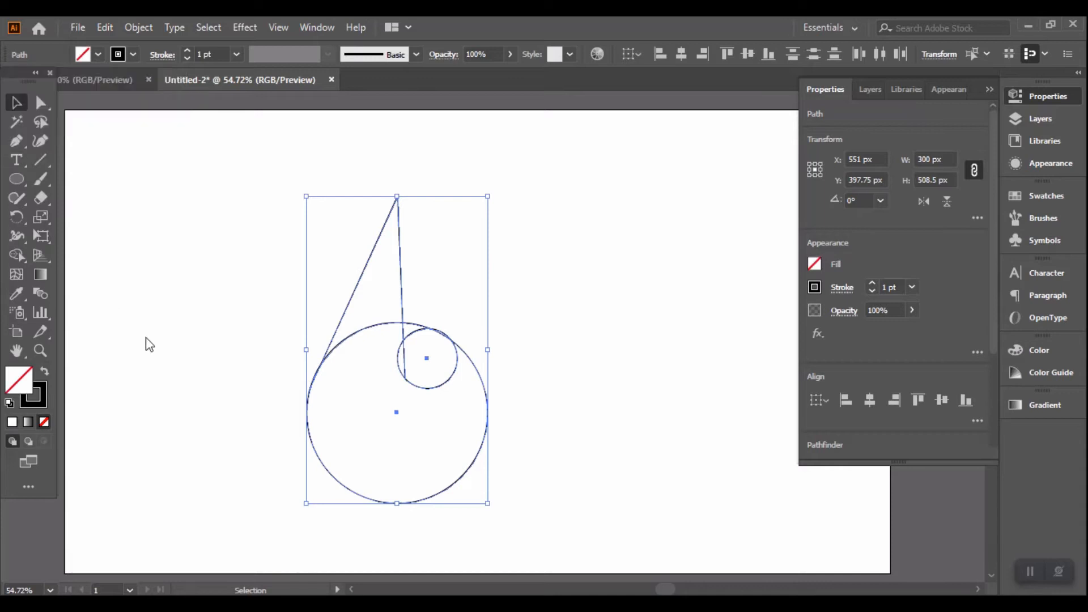
click(598, 382)
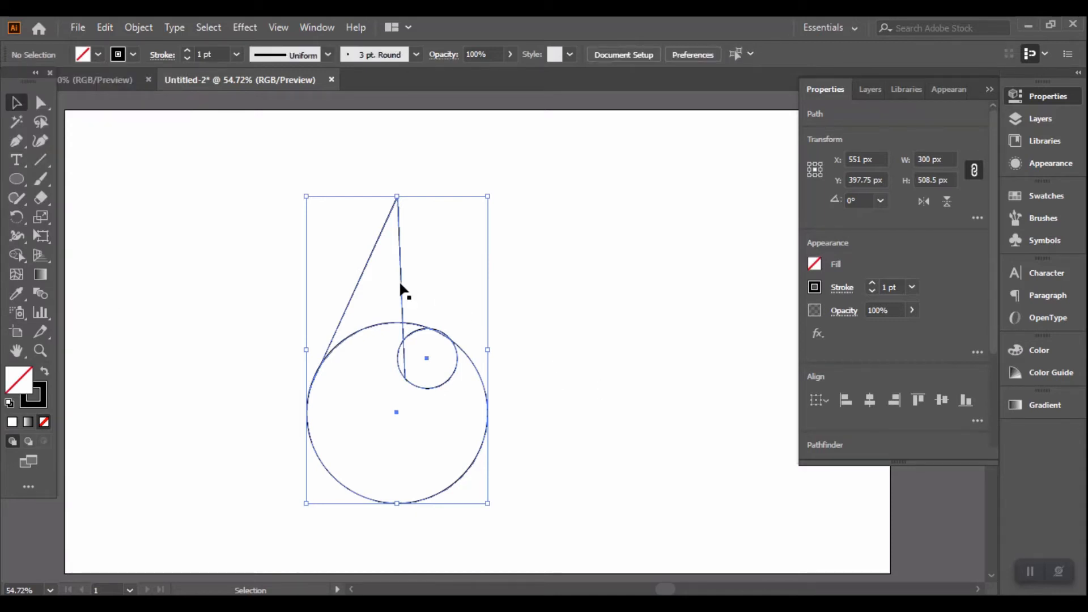
Step: Bend the peaked path's right segment into an S-curve that bulges right near the tip and follows the small circle's left edge
click(367, 304)
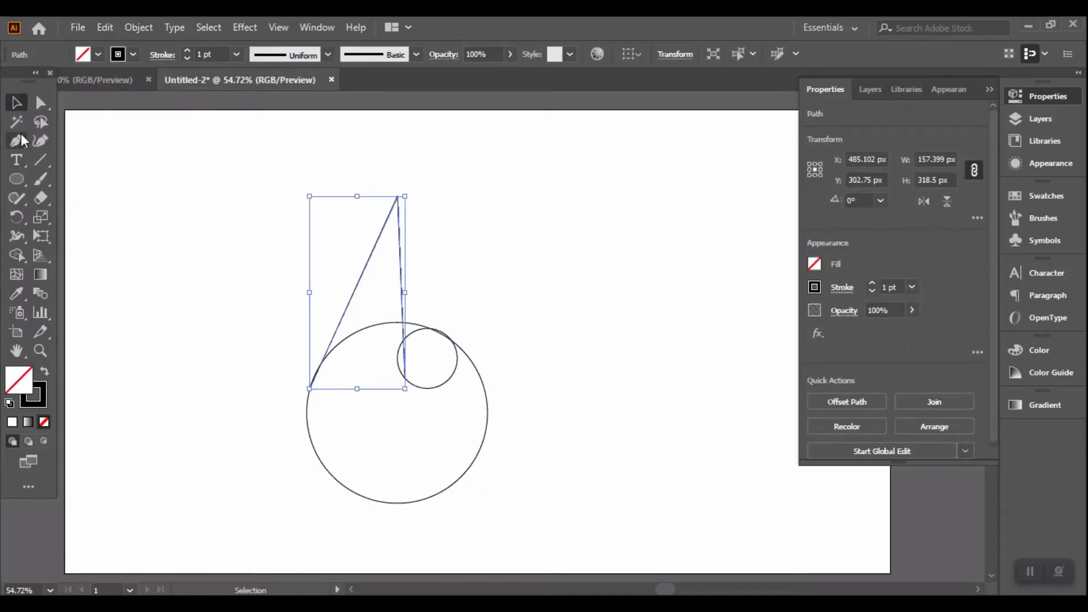
click(39, 101)
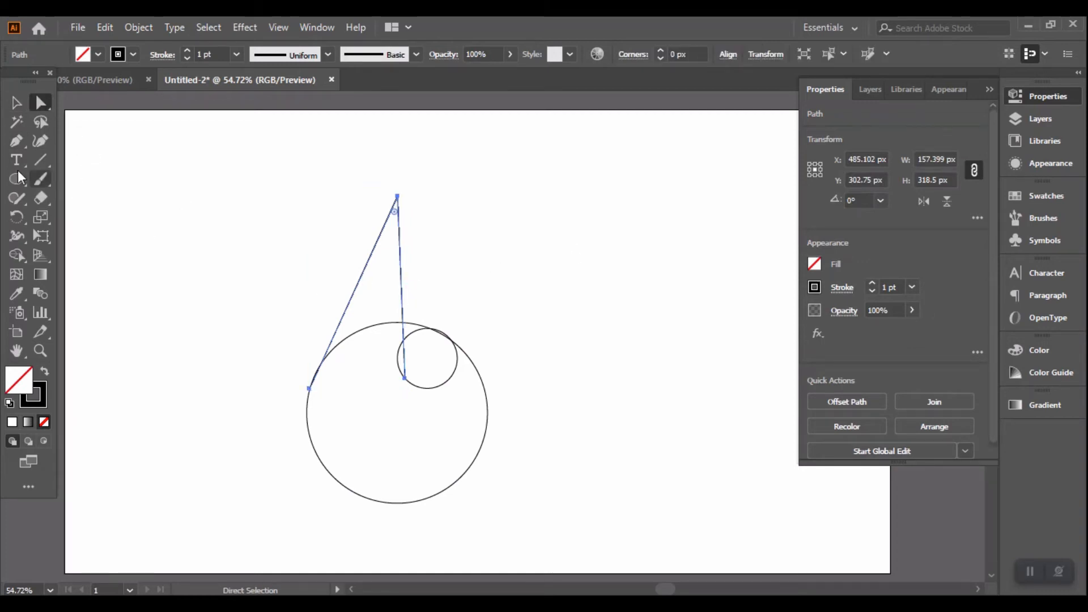
click(17, 141)
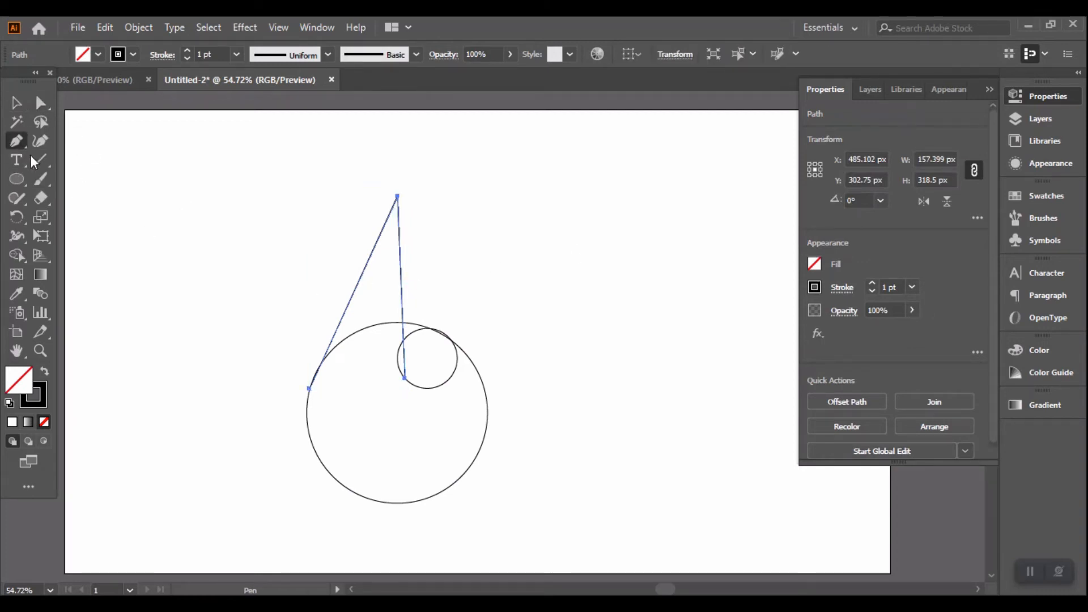
click(400, 290)
drag(402, 290, 391, 293)
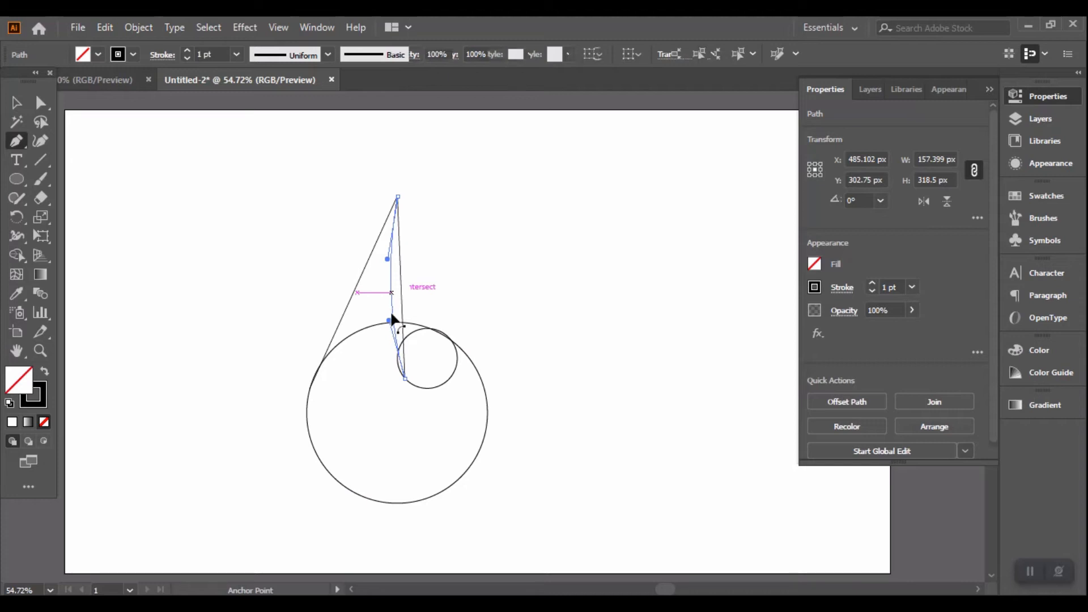
drag(388, 321, 379, 353)
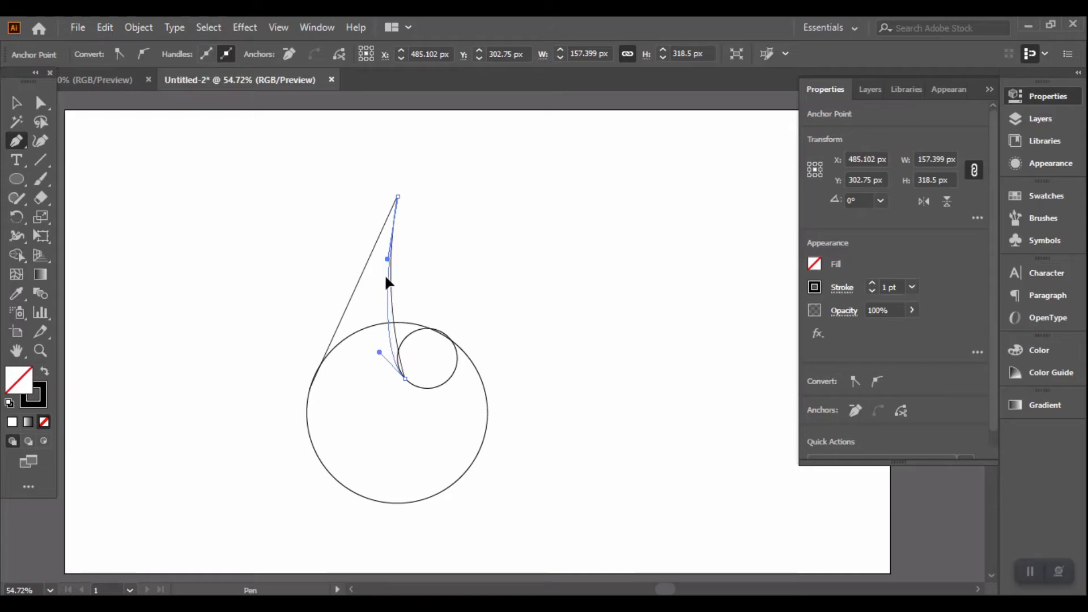
drag(387, 260, 437, 275)
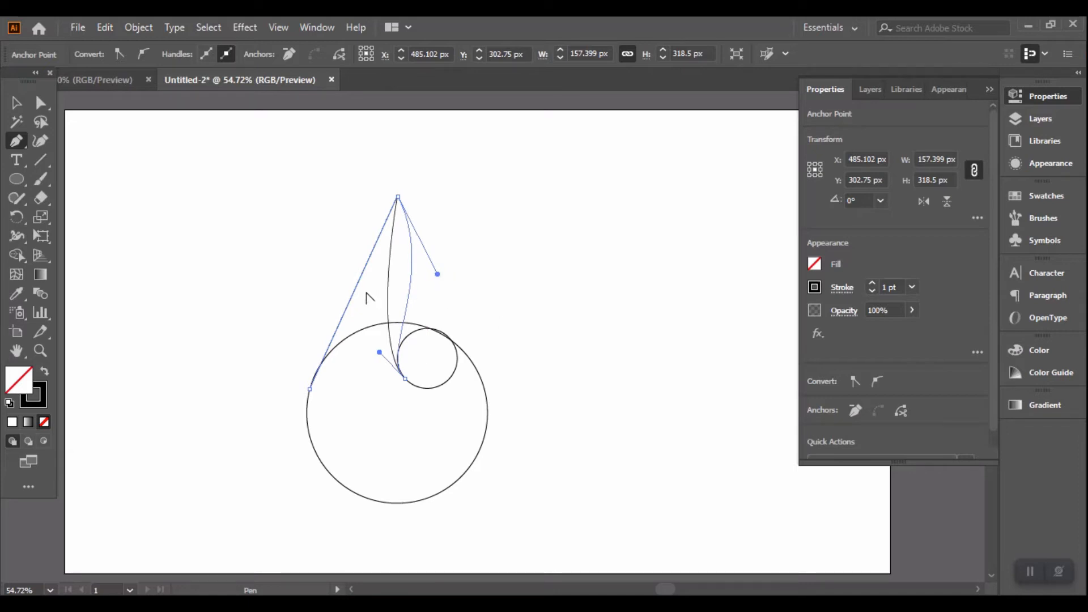
Step: Curve the path's left segment inward below the tip so it flows smoothly into the large circle's left edge
key(alt)
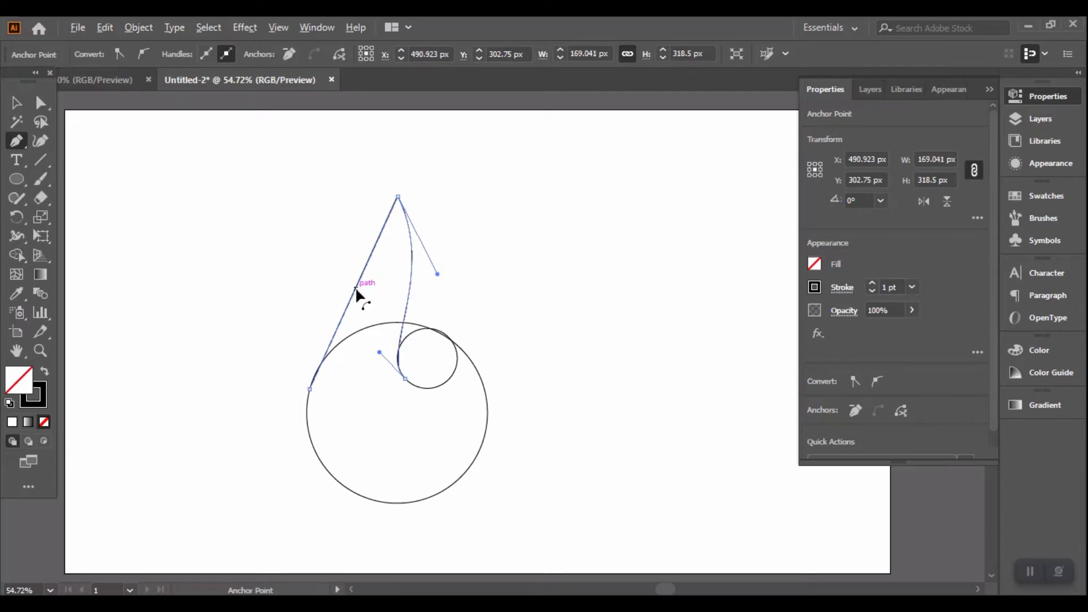
mouse_move(356, 289)
mouse_down()
mouse_move(376, 290)
mouse_move(359, 309)
mouse_up()
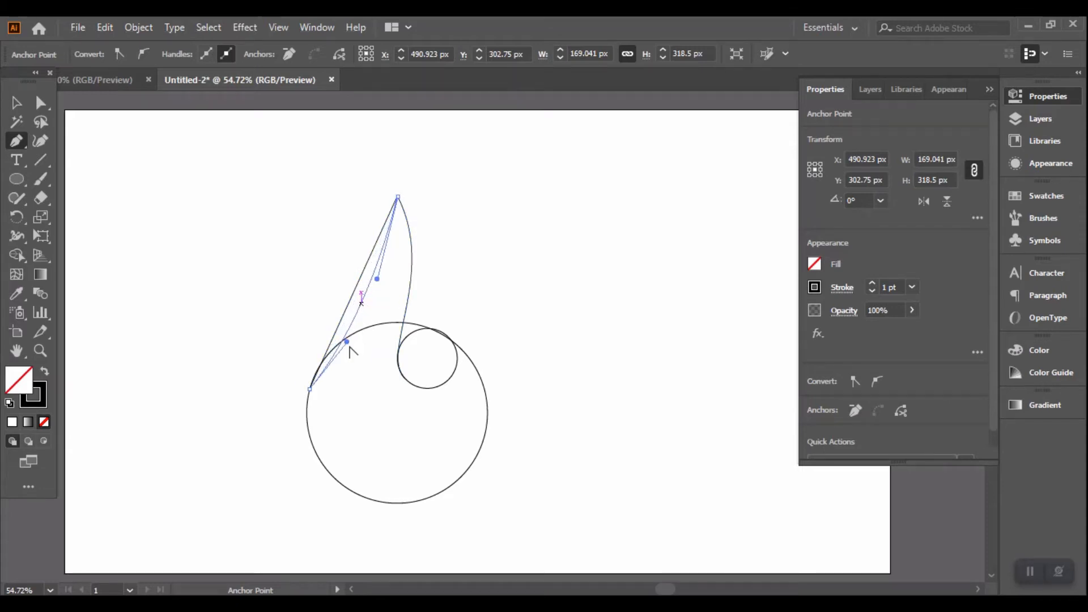
mouse_move(346, 341)
mouse_down()
mouse_move(319, 344)
mouse_move(341, 328)
mouse_move(326, 342)
mouse_up()
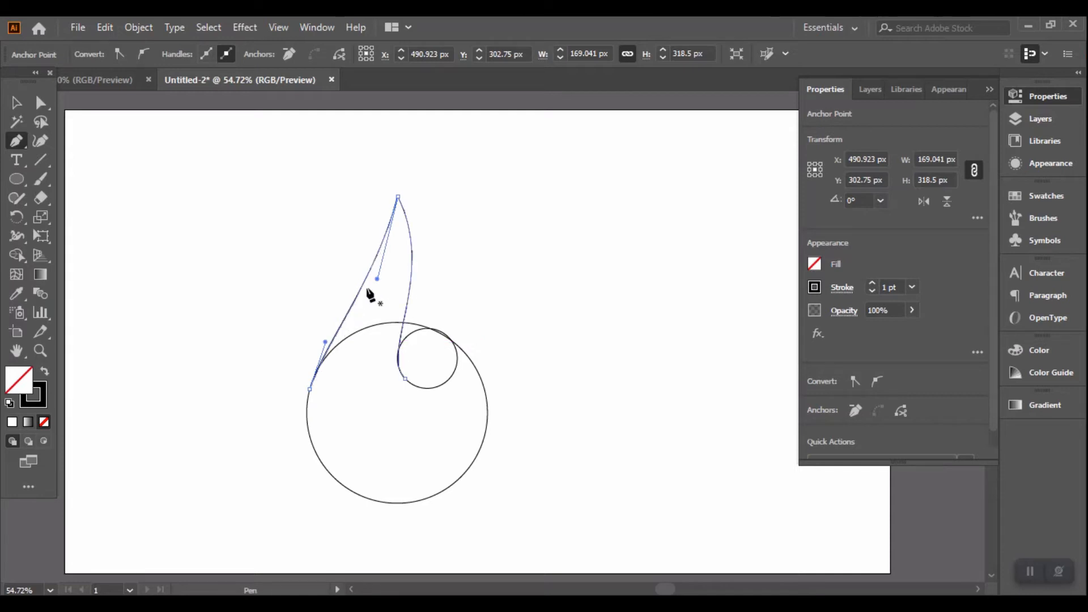
key(alt)
drag(377, 278, 402, 281)
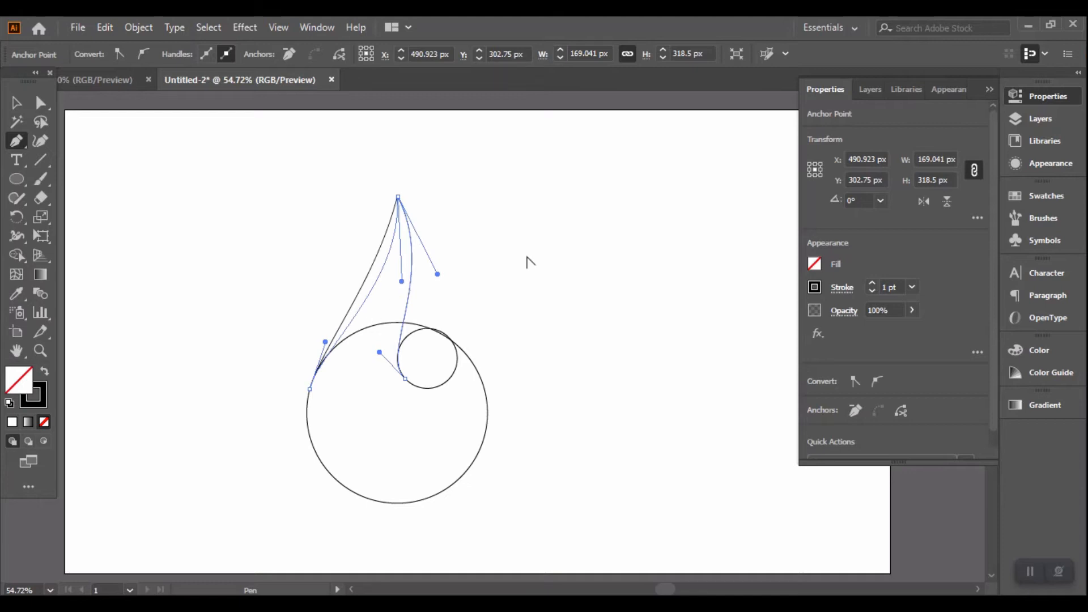
key(alt)
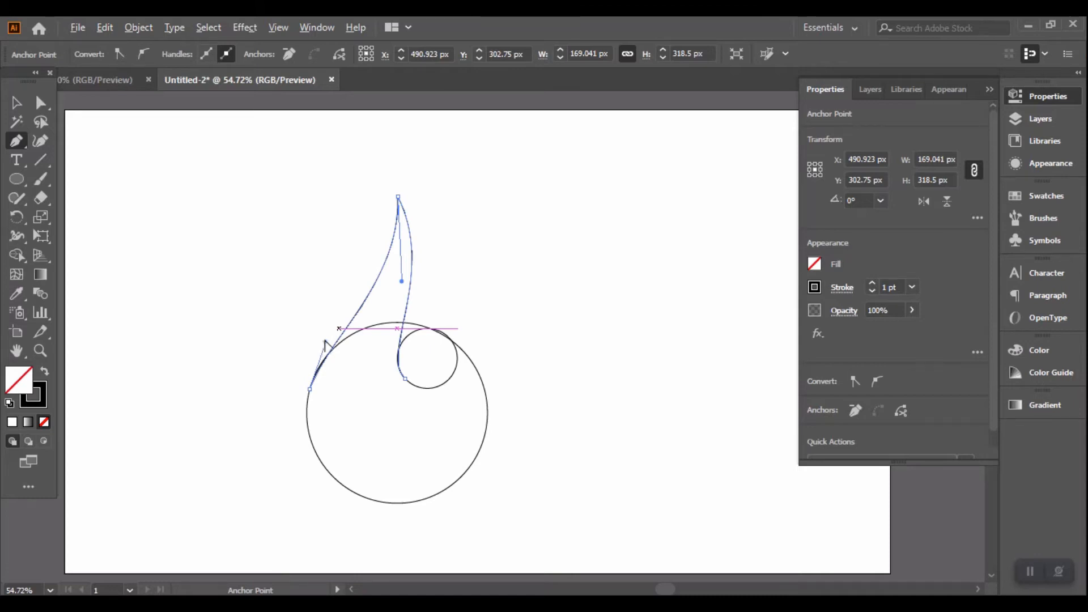
drag(326, 343, 350, 299)
Step: Widen the path's right curve below the tip, keeping its lower end flowing along the small circle's left edge
key(alt)
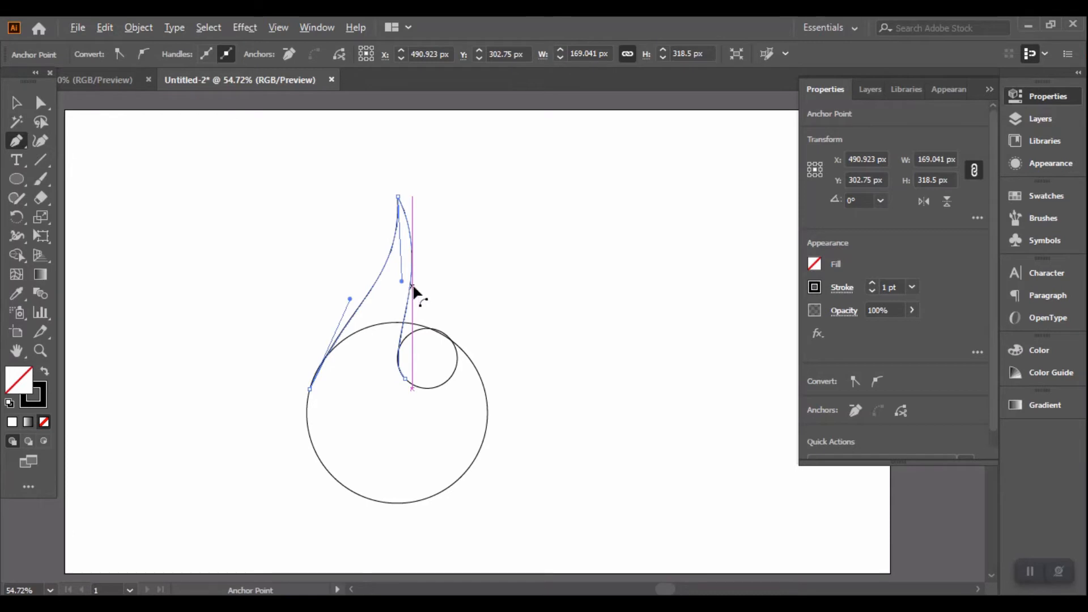
drag(404, 286, 440, 276)
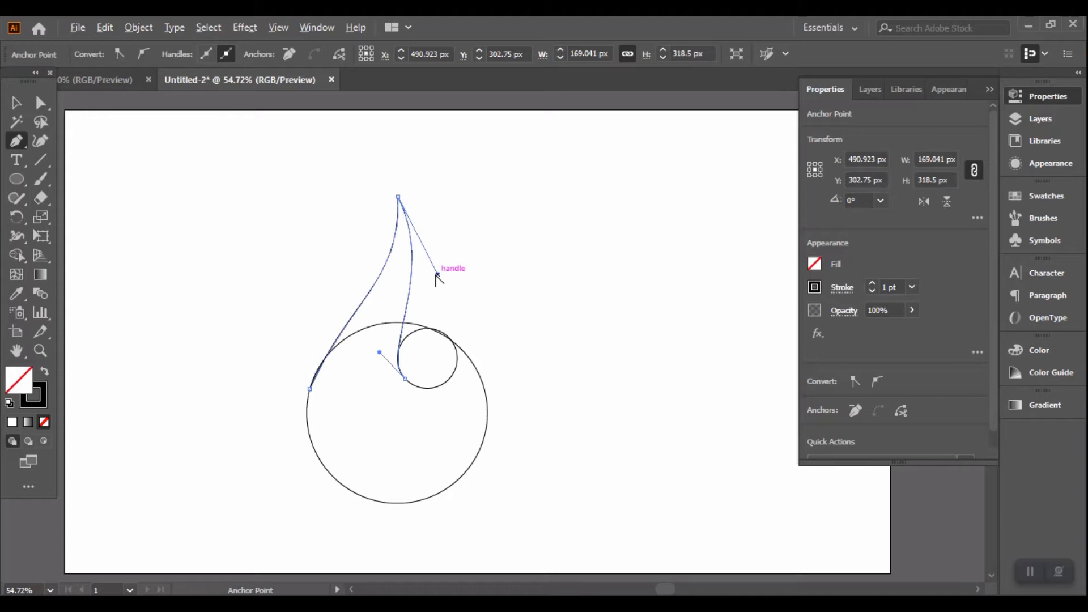
drag(438, 274, 457, 309)
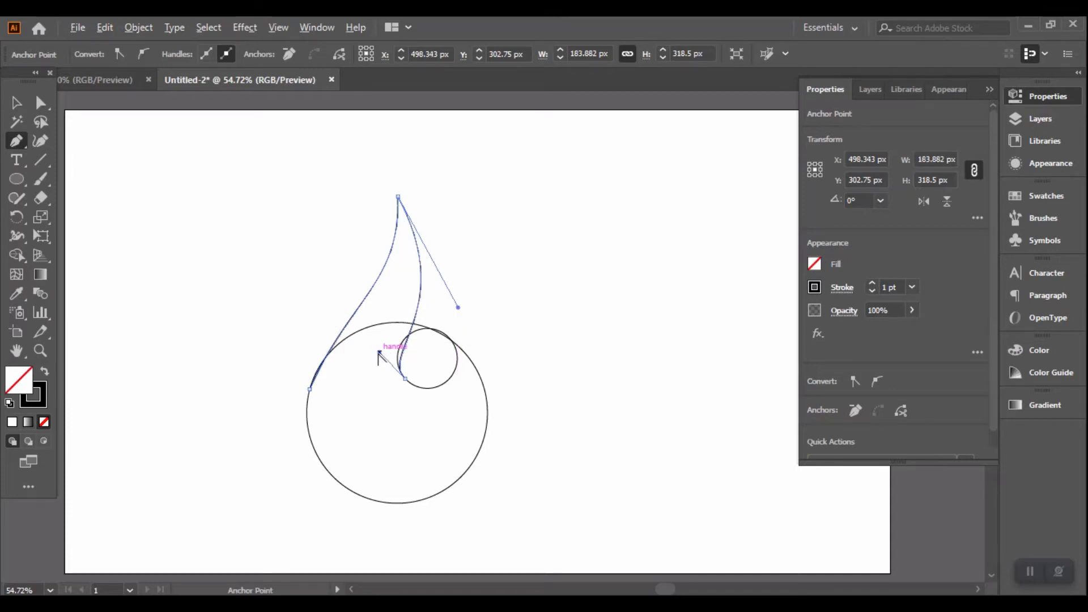
drag(380, 353, 374, 343)
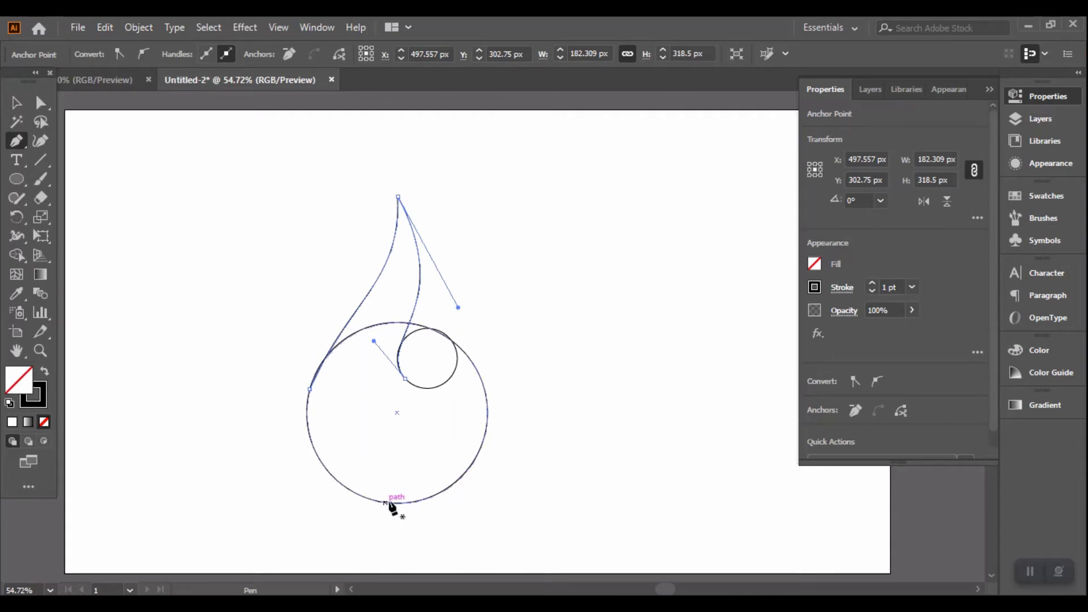
Step: Draw a Pen path between the flame tip and the large circle's bottom point, and bend it into an S-curve dividing the flame
click(400, 202)
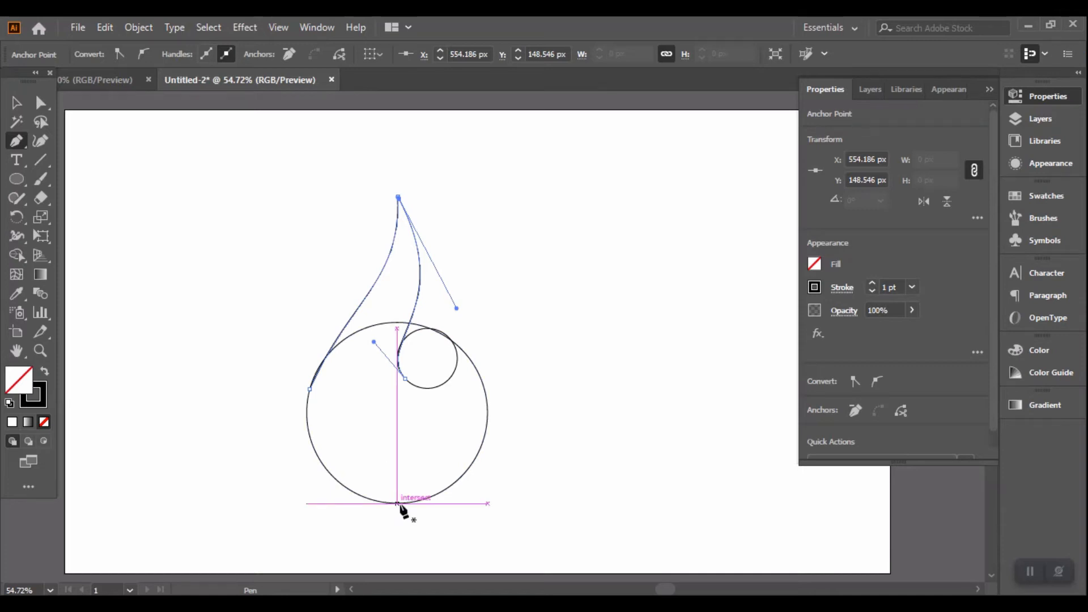
drag(398, 504, 382, 204)
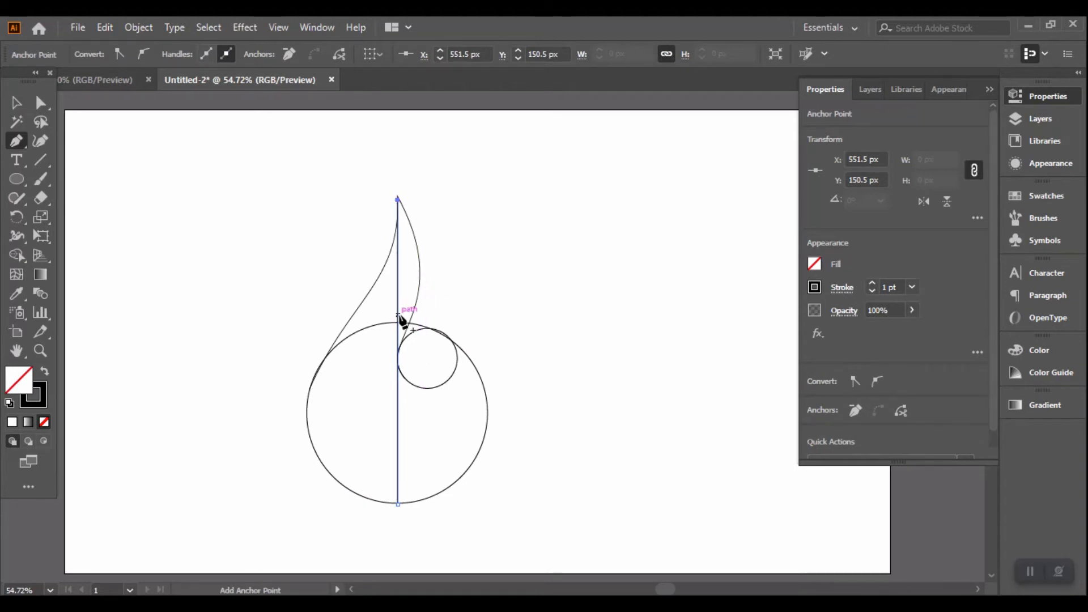
key(alt)
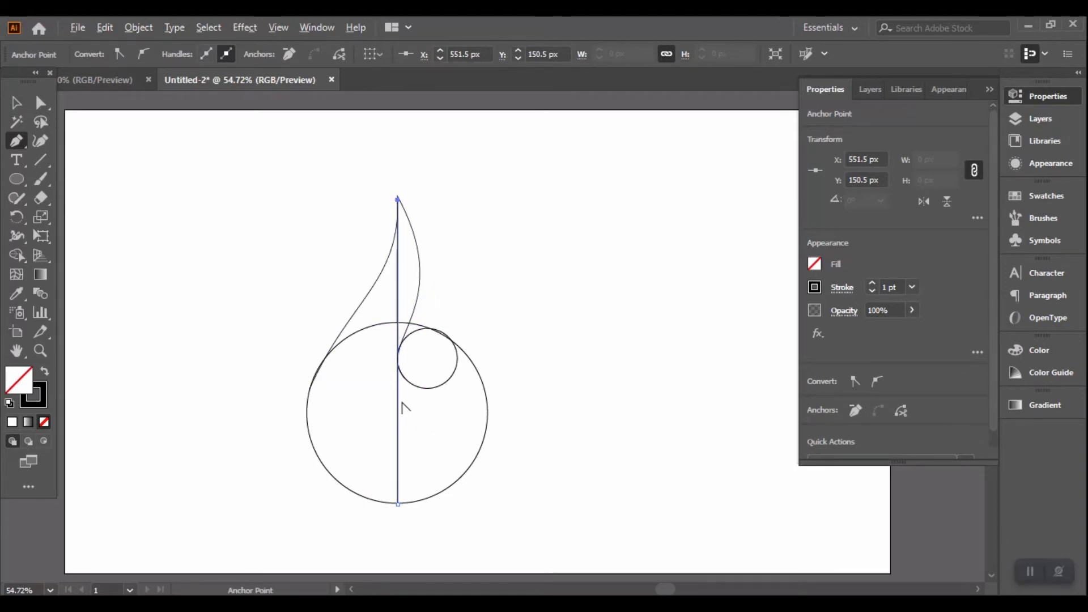
drag(398, 405, 365, 423)
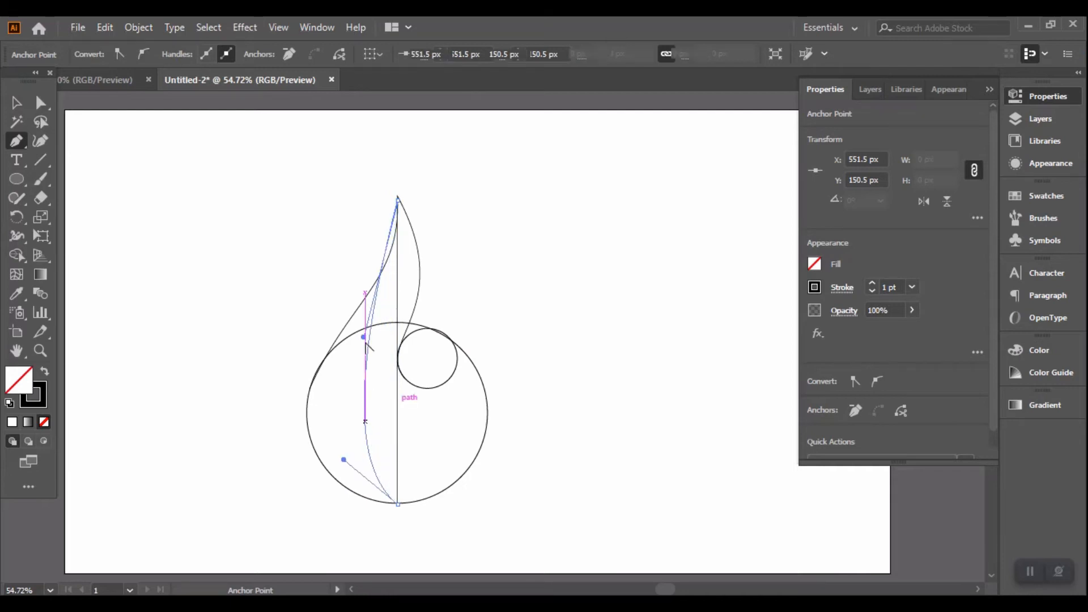
drag(365, 336, 420, 314)
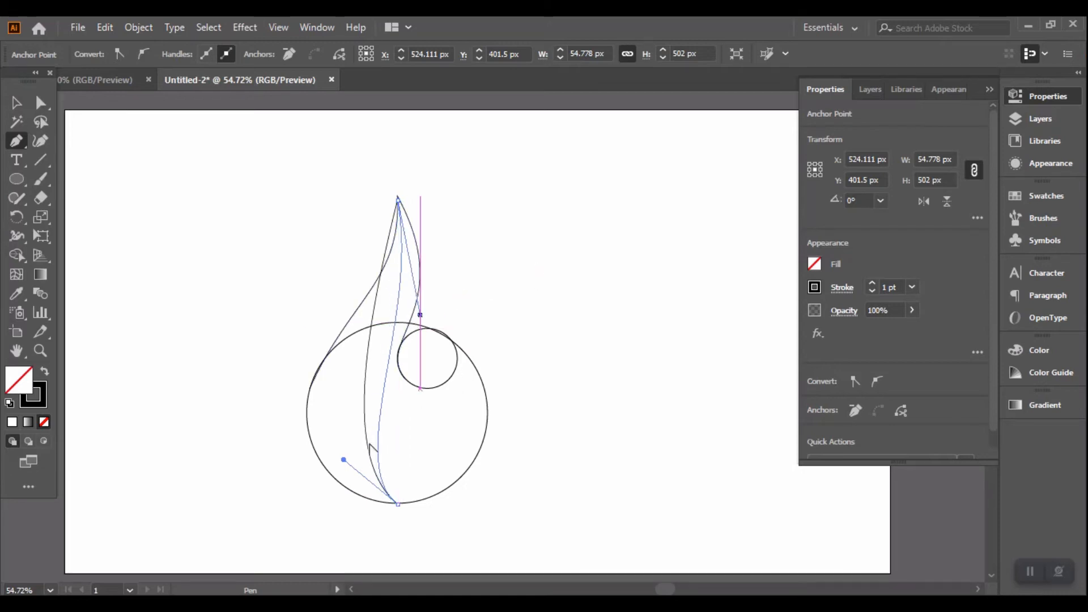
drag(344, 461, 295, 397)
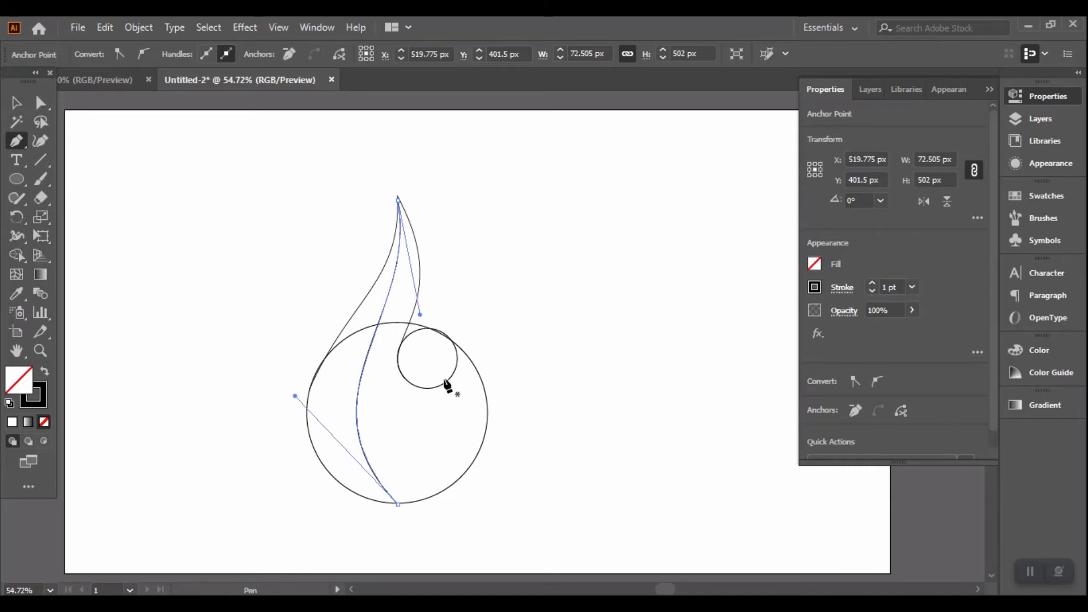
Step: Duplicate the large circle in place and squash the copy to 262 px high, keeping its top edge aligned
click(15, 110)
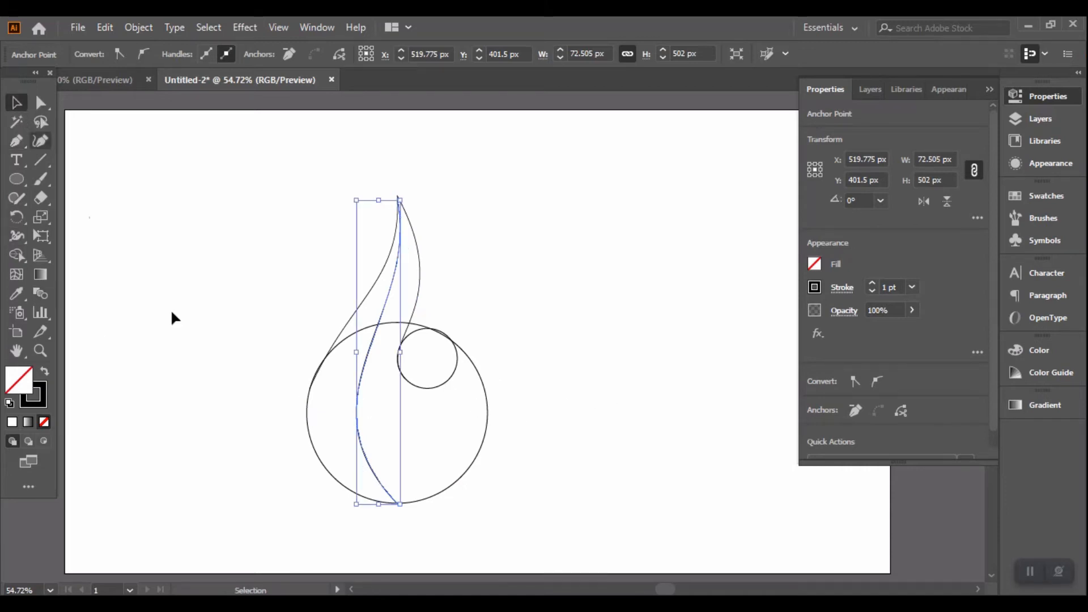
click(453, 484)
key(a)
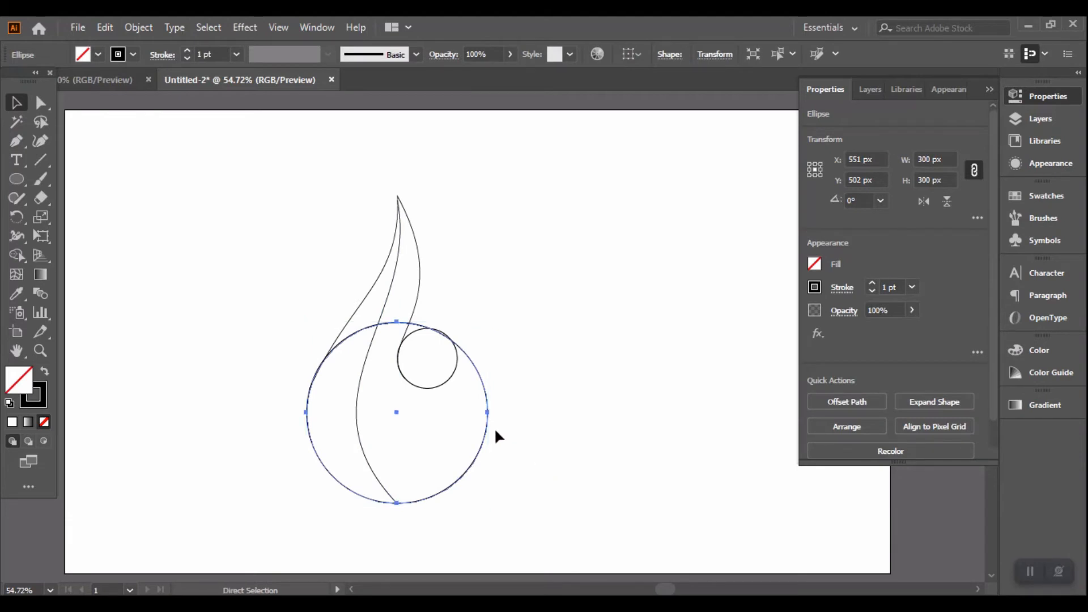
key(v)
drag(400, 504, 403, 481)
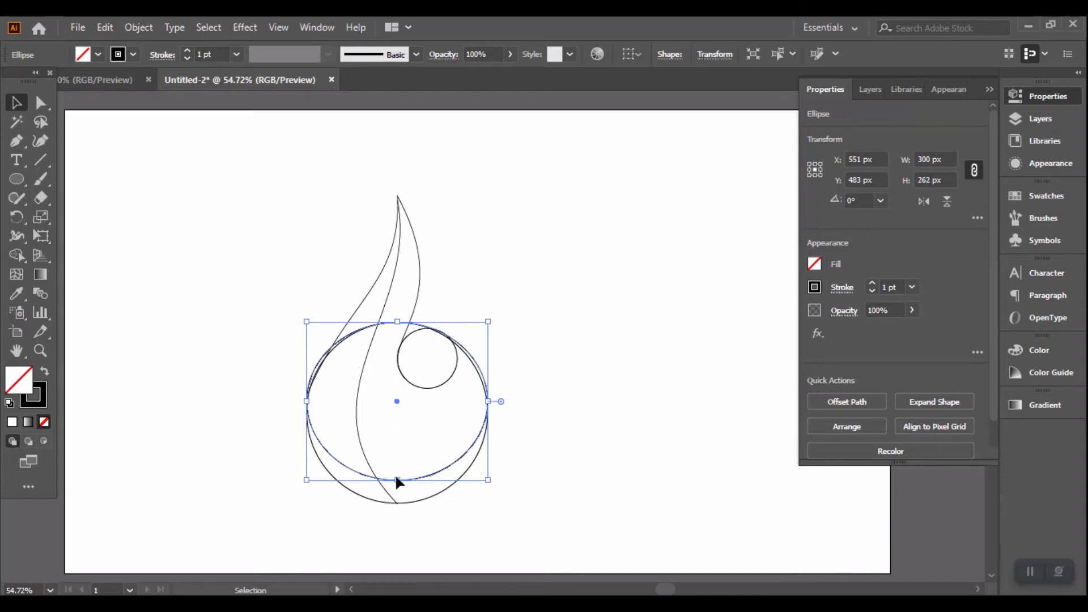
drag(399, 483, 396, 459)
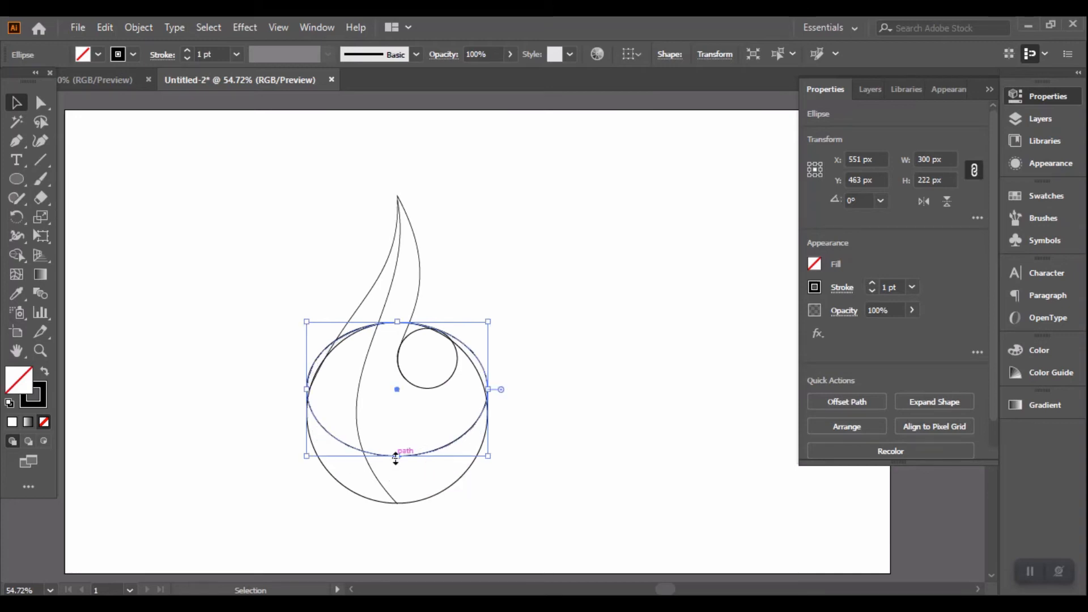
key(a)
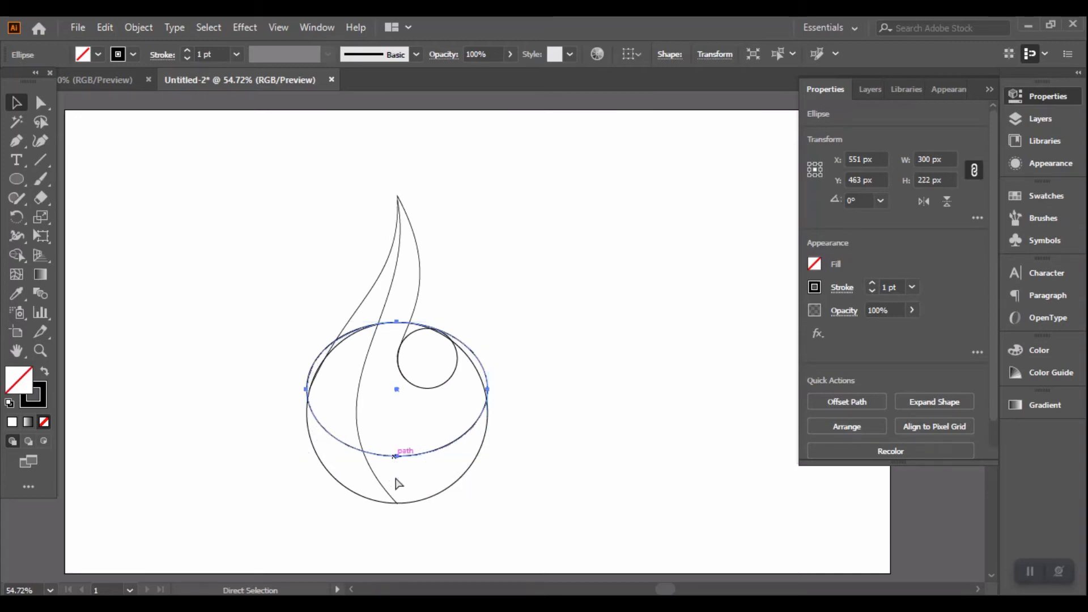
key(Delete)
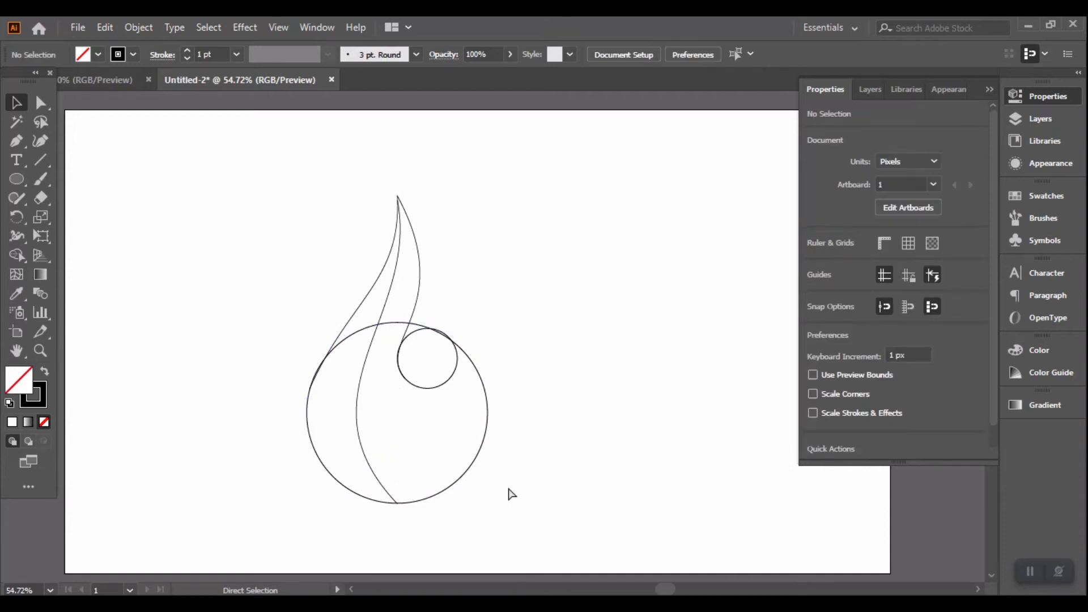
key(ctrl+z)
key(v)
key(ctrl+z)
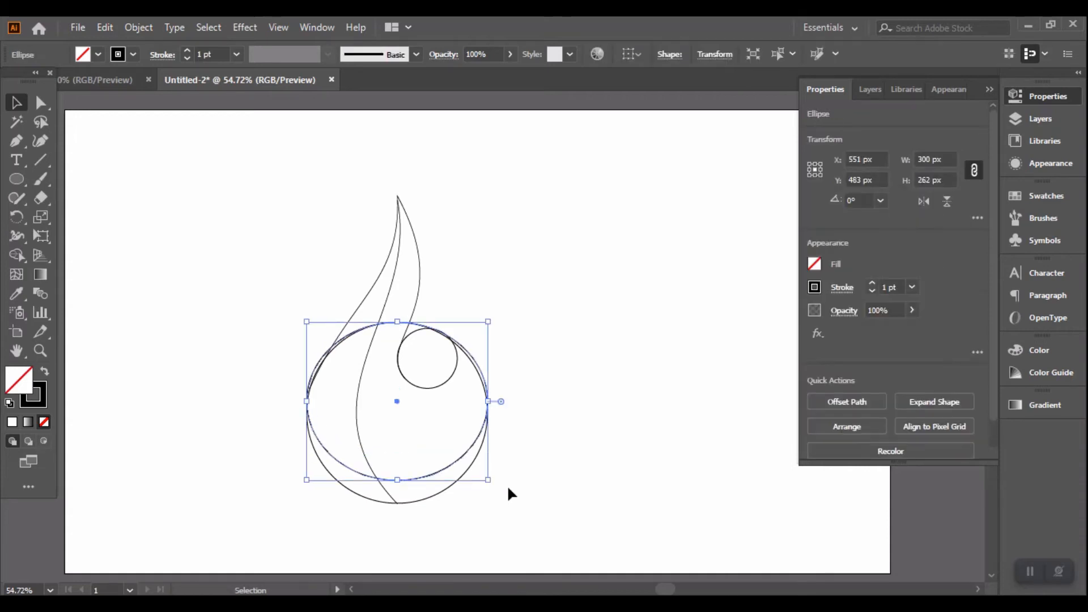
Step: Add another, flatter ellipse sharing the large circle's top edge, and set the middle ellipse's height to 273 px
key(a)
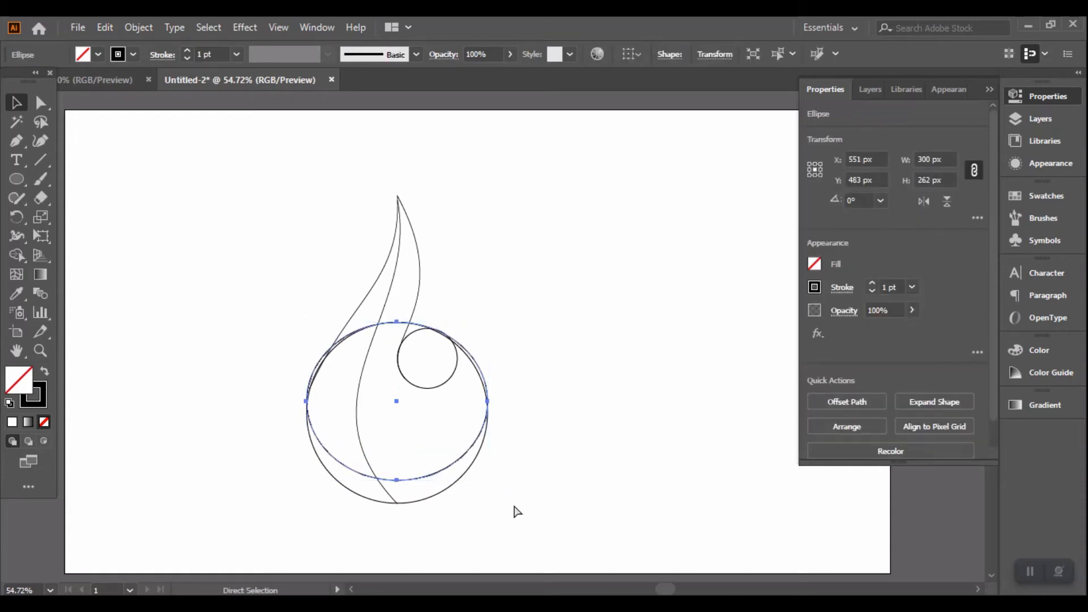
key(v)
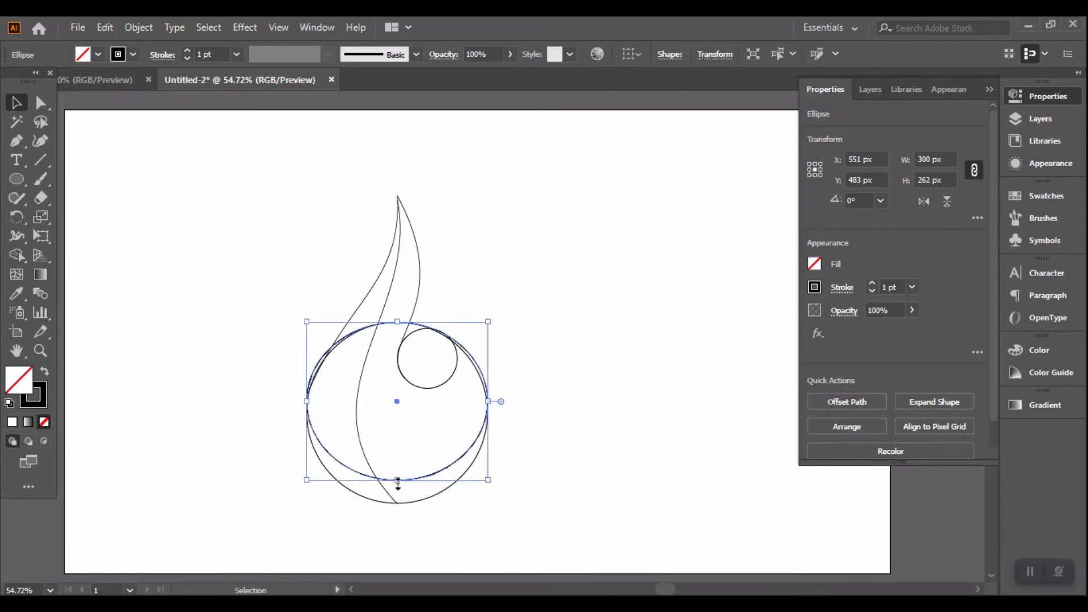
mouse_move(398, 481)
mouse_down()
mouse_move(400, 452)
mouse_move(400, 462)
mouse_up()
key(ctrl+z)
key(ctrl+z)
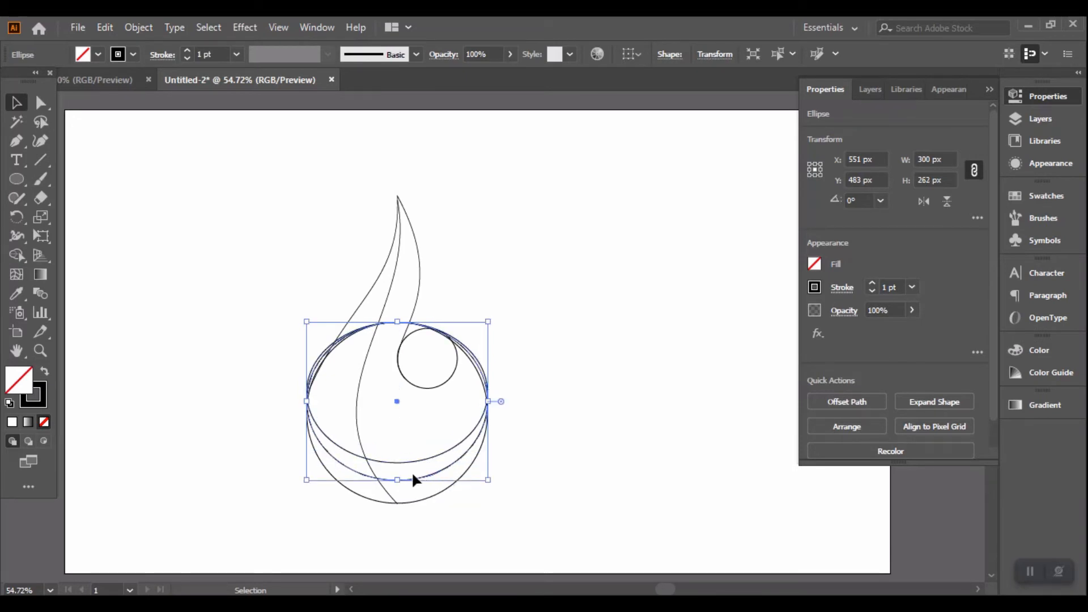
drag(400, 482, 398, 487)
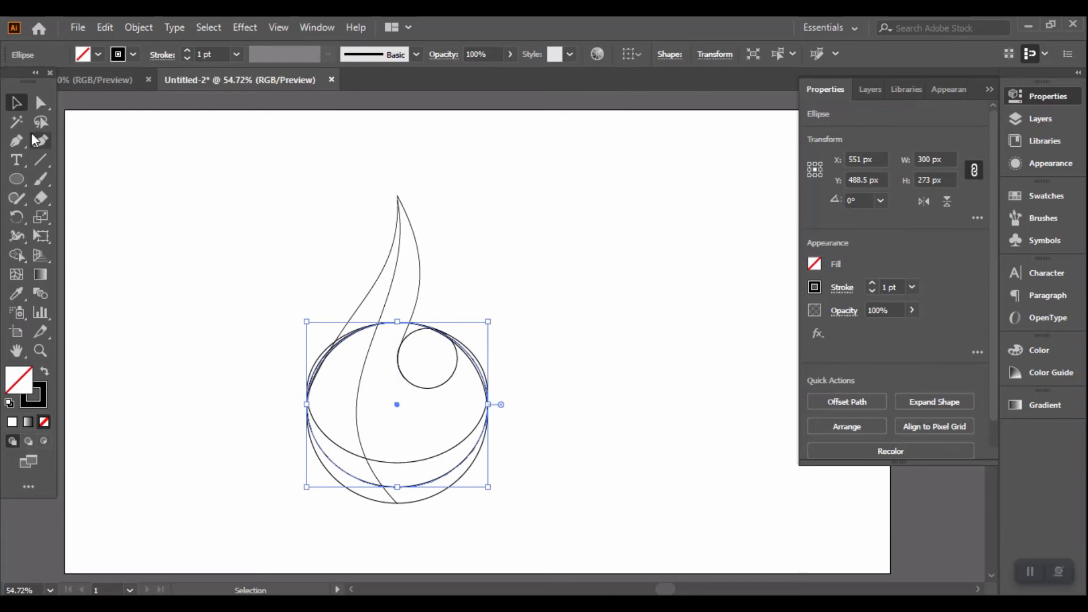
Step: Select all the shapes and merge the left and right flame regions across the large circle's top arcs using Shape Builder
drag(210, 243, 497, 479)
drag(302, 379, 294, 370)
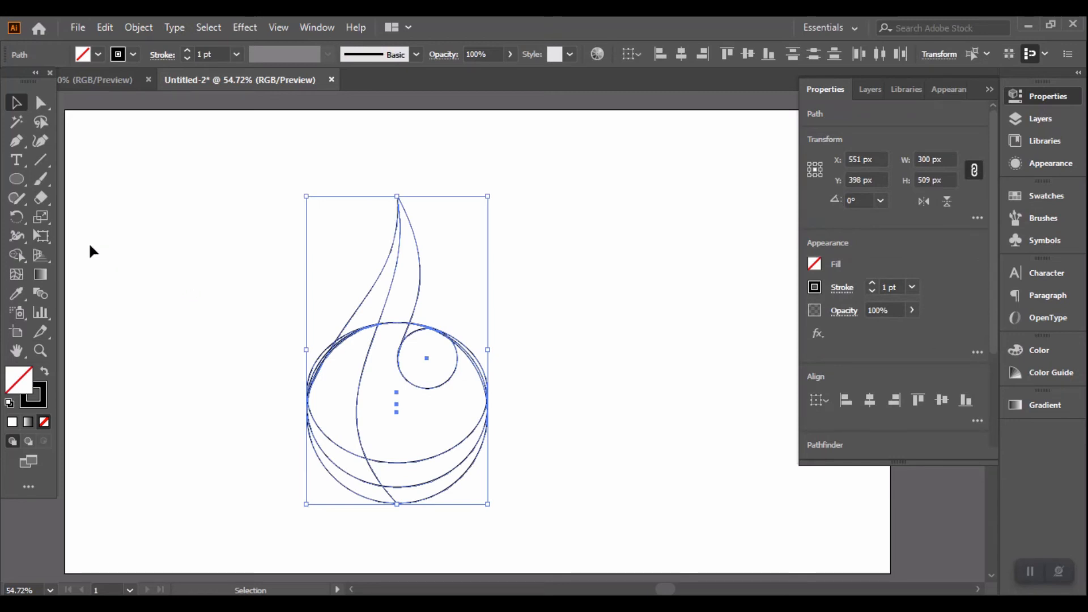
click(16, 255)
mouse_move(399, 296)
mouse_down()
mouse_move(388, 335)
mouse_move(359, 347)
mouse_move(383, 321)
mouse_up()
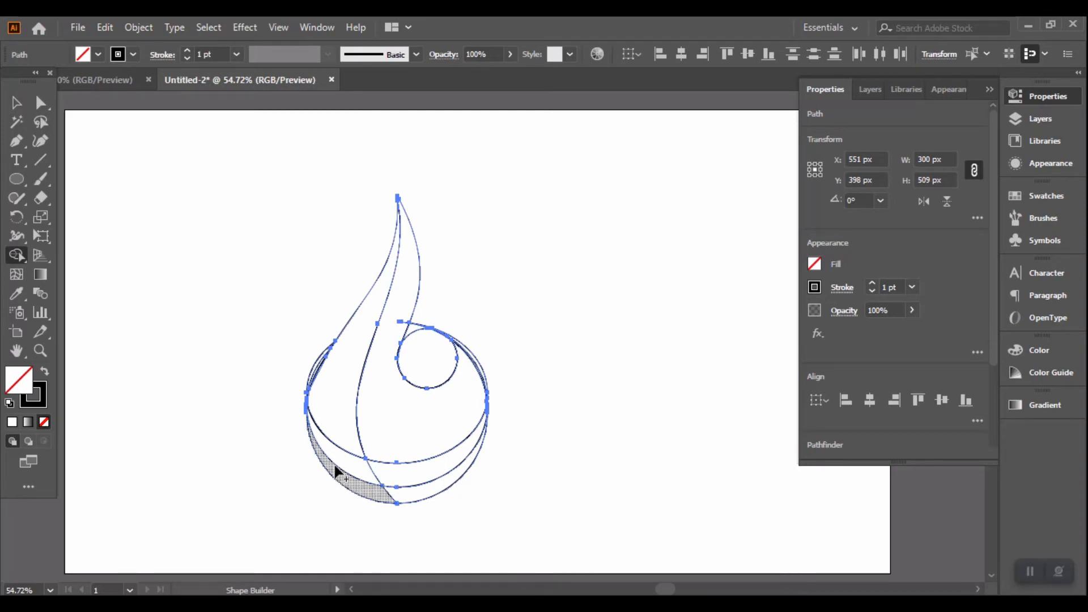
Step: Merge the flame's lower-left crescents into the bottom band and the slivers on its left edge into the left flame
click(351, 477)
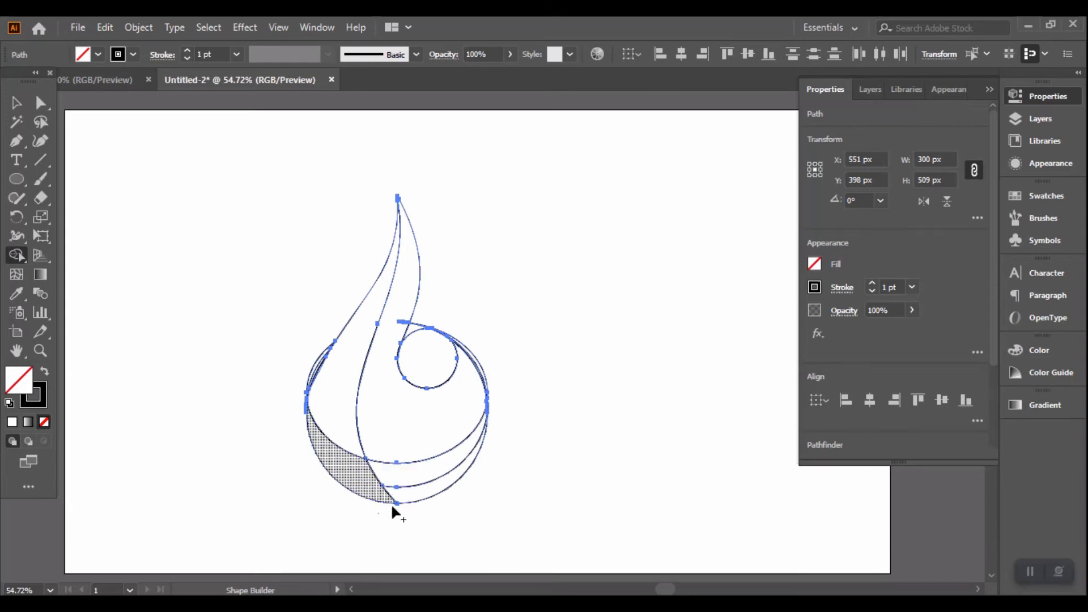
drag(386, 498, 394, 497)
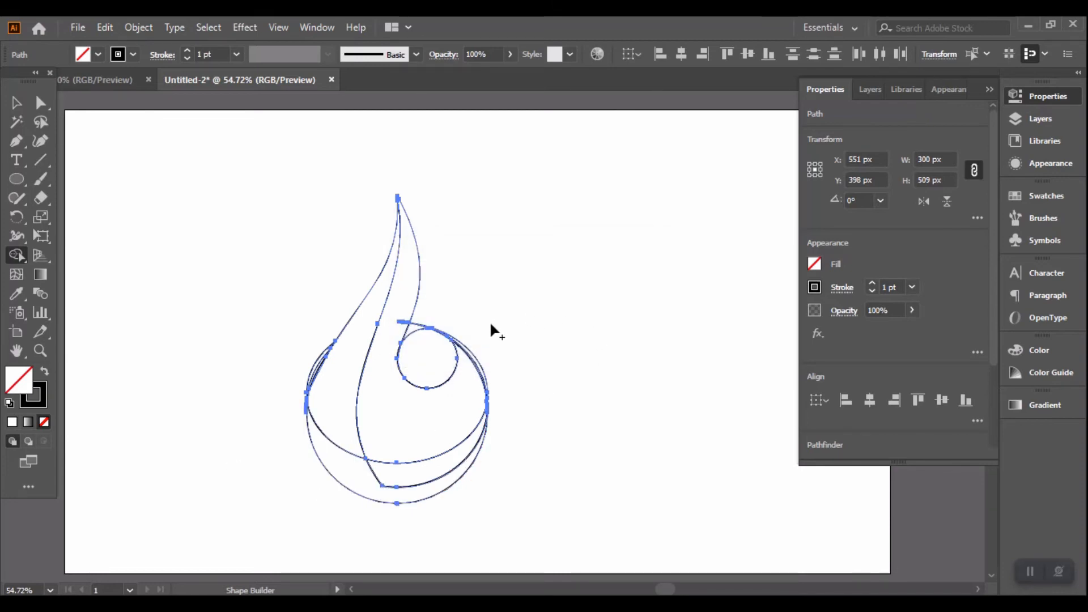
click(321, 372)
drag(458, 391, 470, 358)
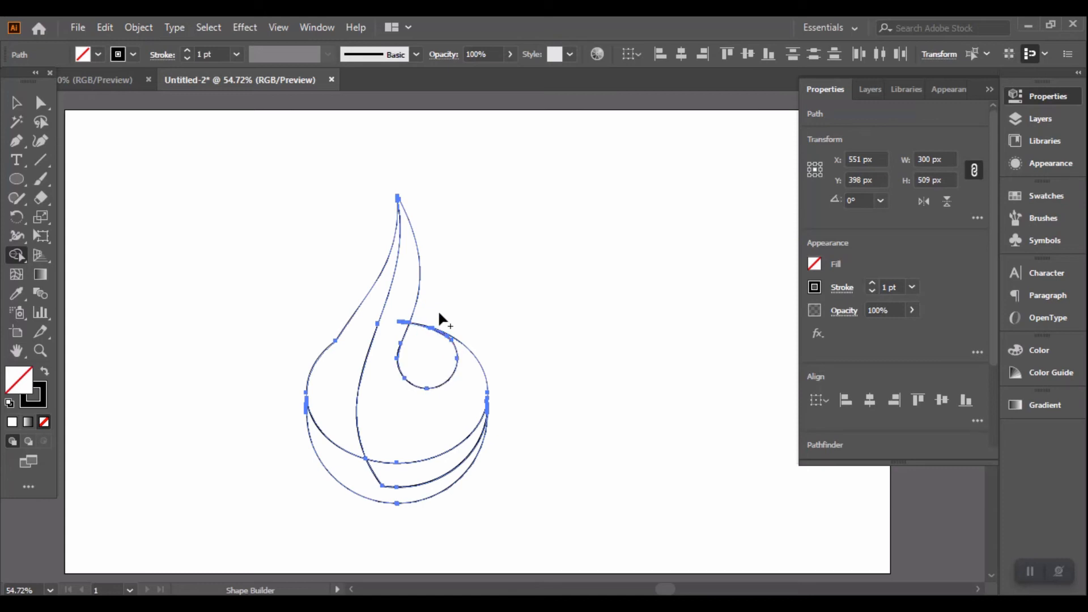
alt+click(437, 343)
key(ctrl+z)
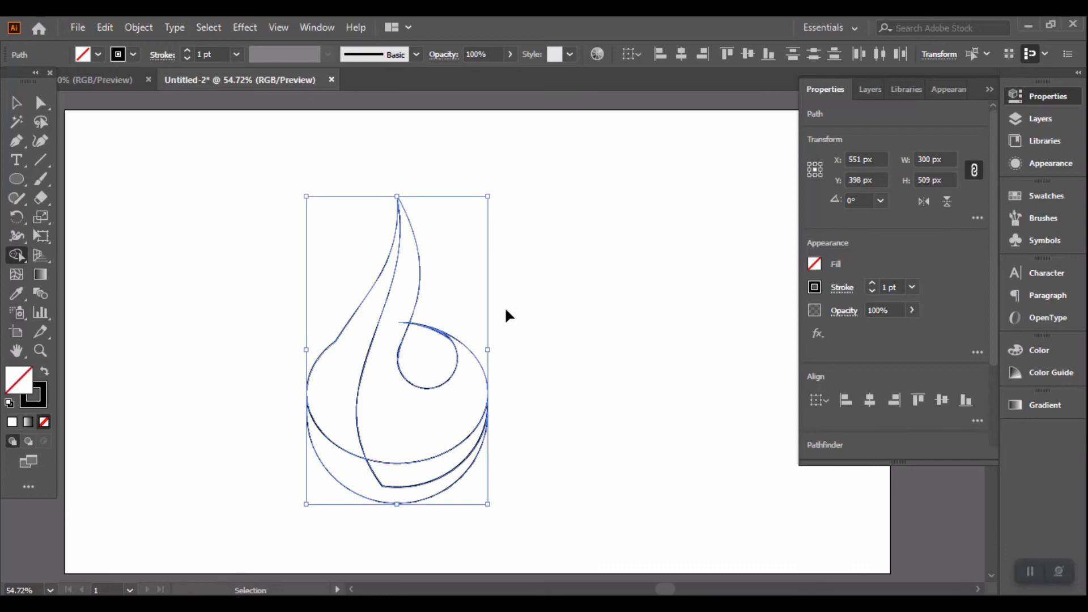
key(ctrl+z)
key(ctrl+z)
key(ctrl+z)
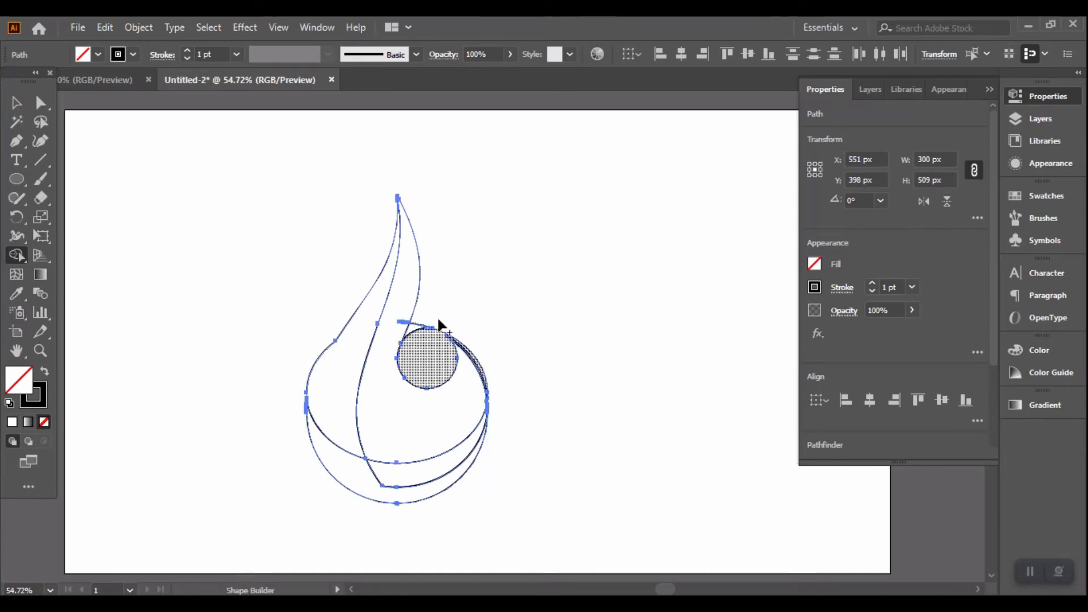
Step: Remove the small circle and the slivers above it, merge the right-edge slivers into the right flame, and deselect the artwork
mouse_move(428, 307)
mouse_down()
mouse_move(415, 330)
mouse_move(431, 336)
mouse_move(423, 341)
mouse_move(462, 319)
mouse_move(431, 343)
mouse_move(492, 303)
mouse_up()
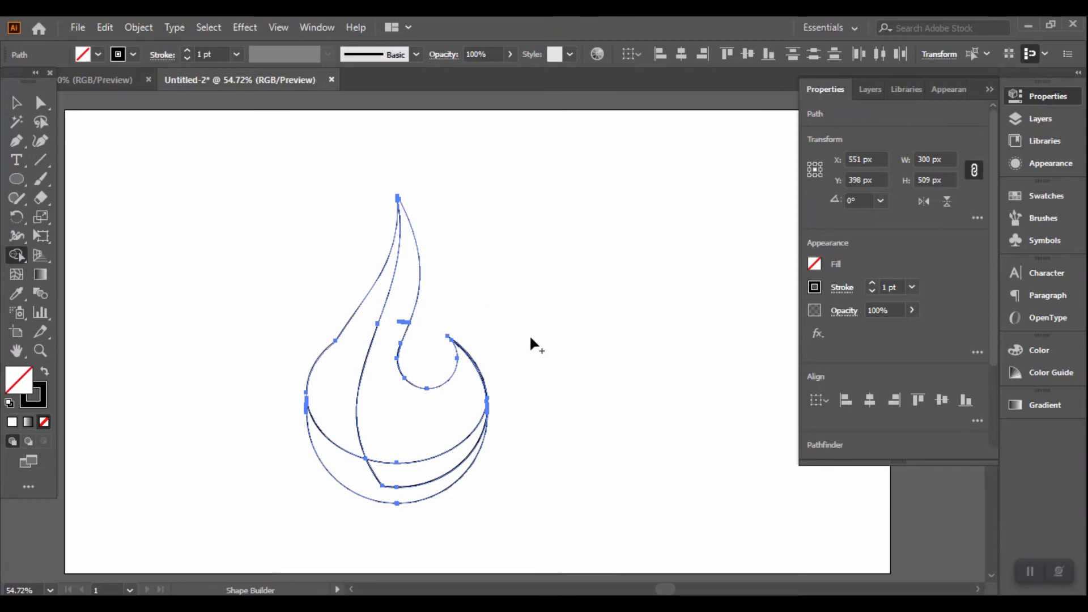
mouse_move(457, 404)
mouse_down()
mouse_move(471, 356)
mouse_move(504, 377)
mouse_up()
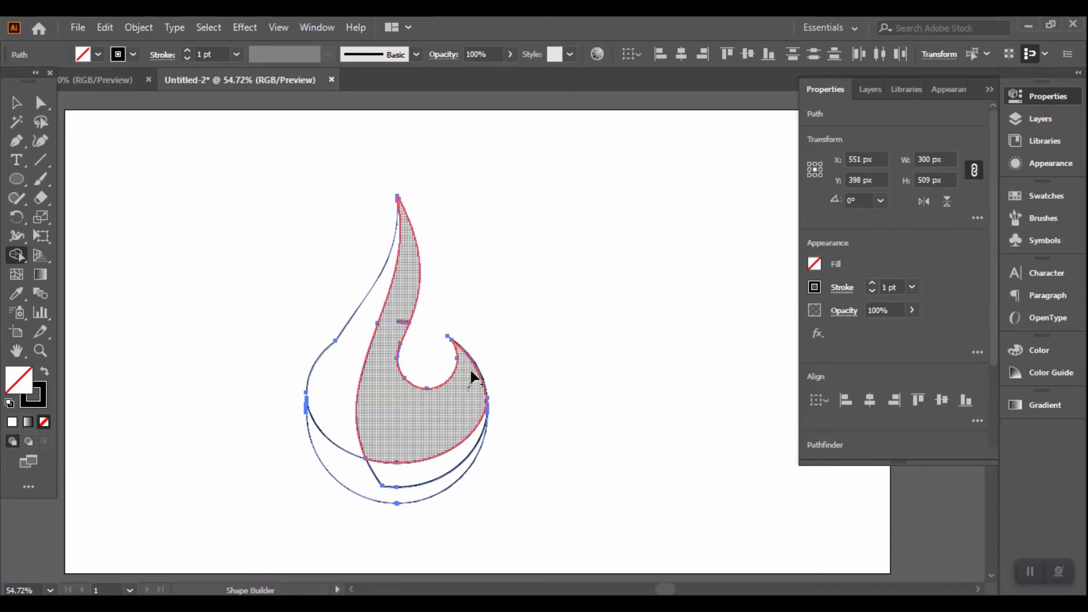
click(471, 365)
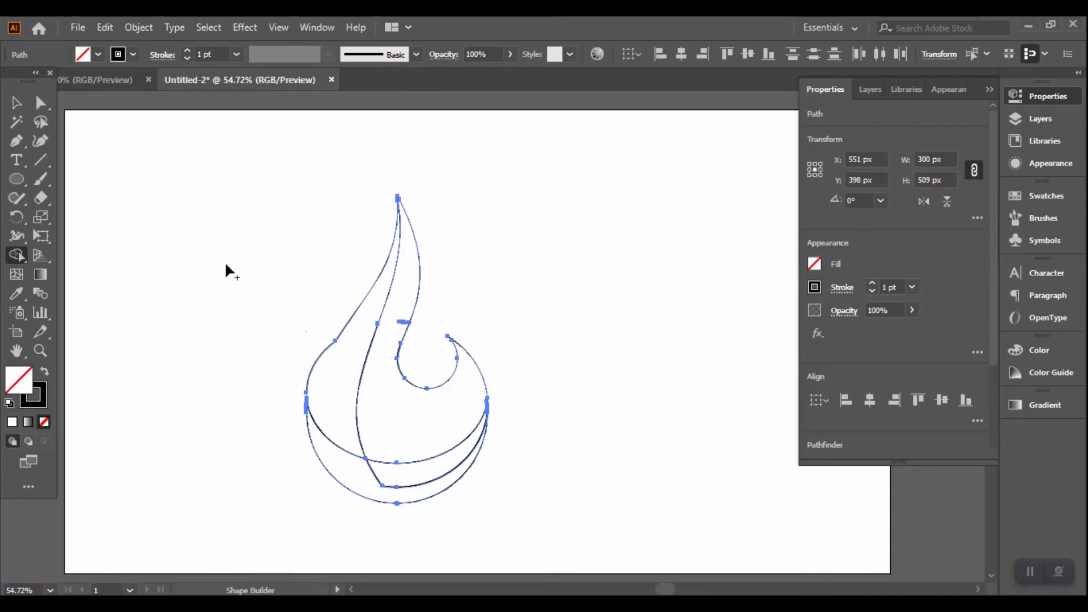
click(16, 103)
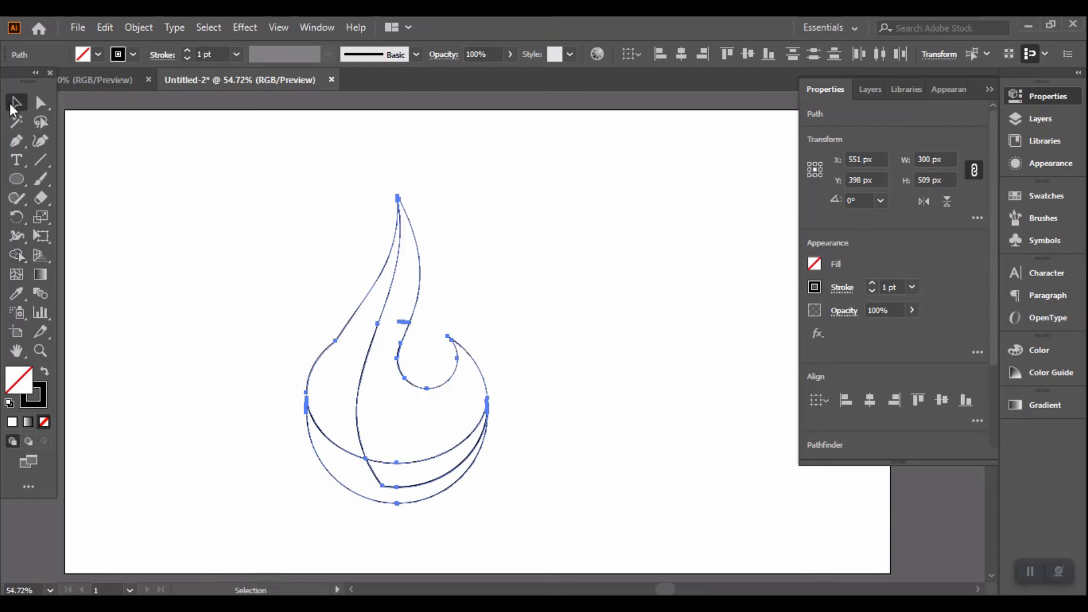
click(270, 288)
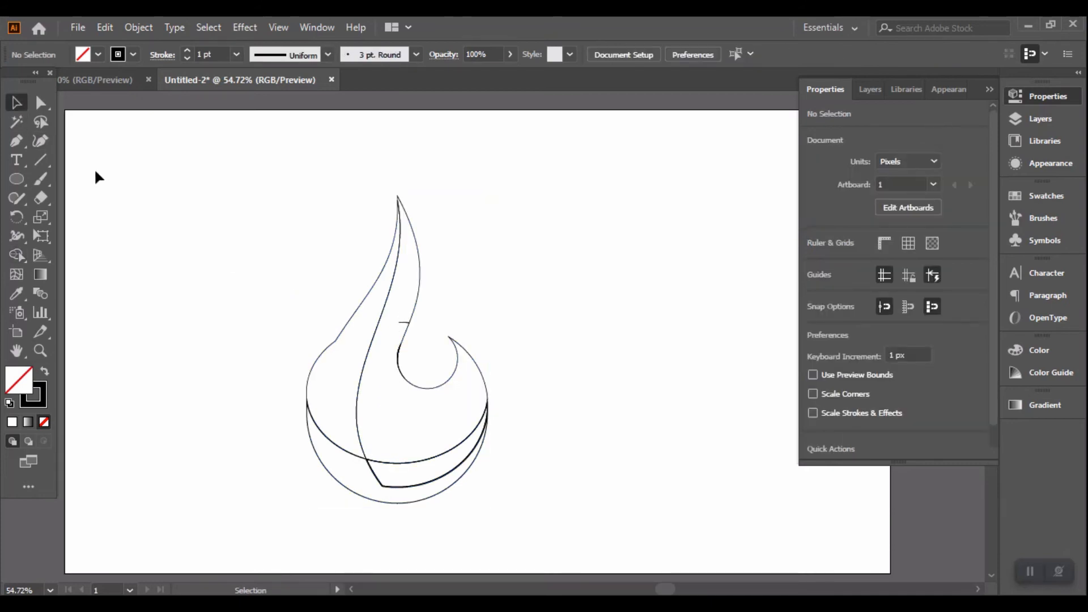
Step: Select all the flame shapes and merge the right flame across the short stray line at its neck using Shape Builder
drag(157, 185, 519, 373)
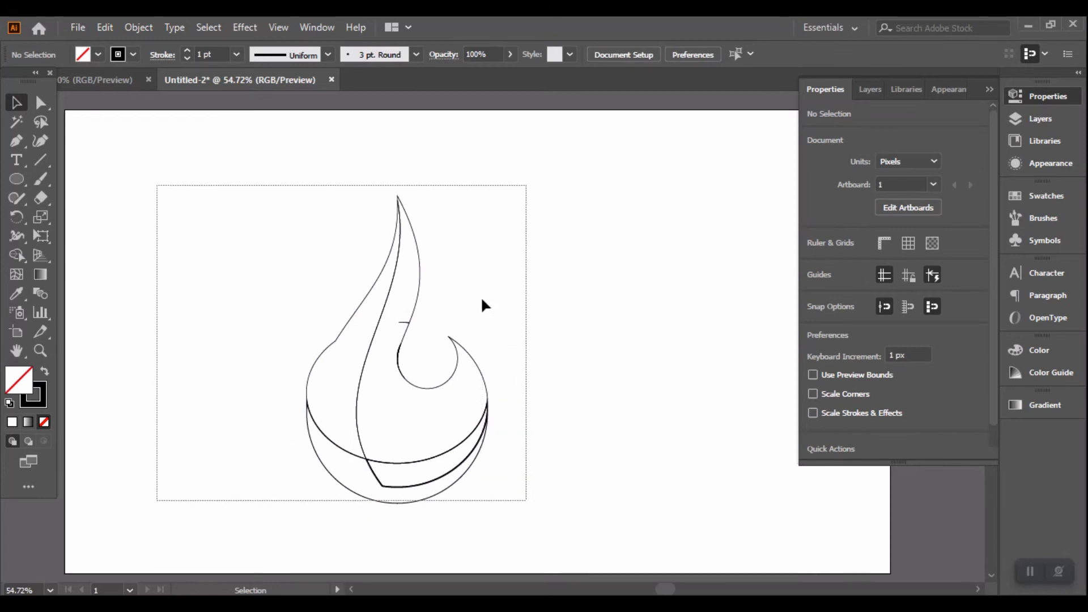
drag(482, 300, 482, 300)
click(17, 255)
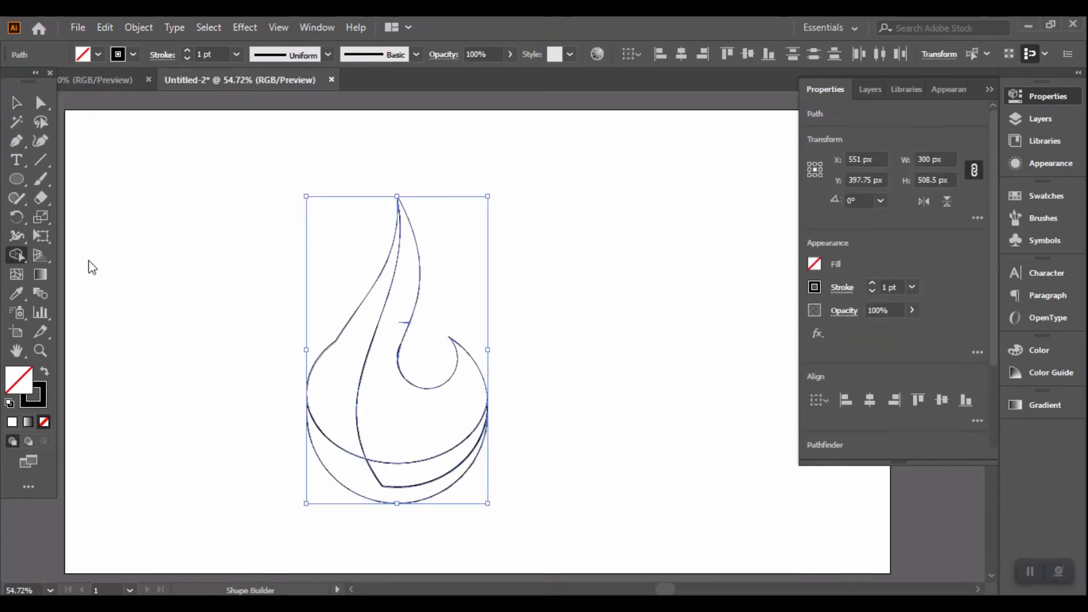
click(390, 339)
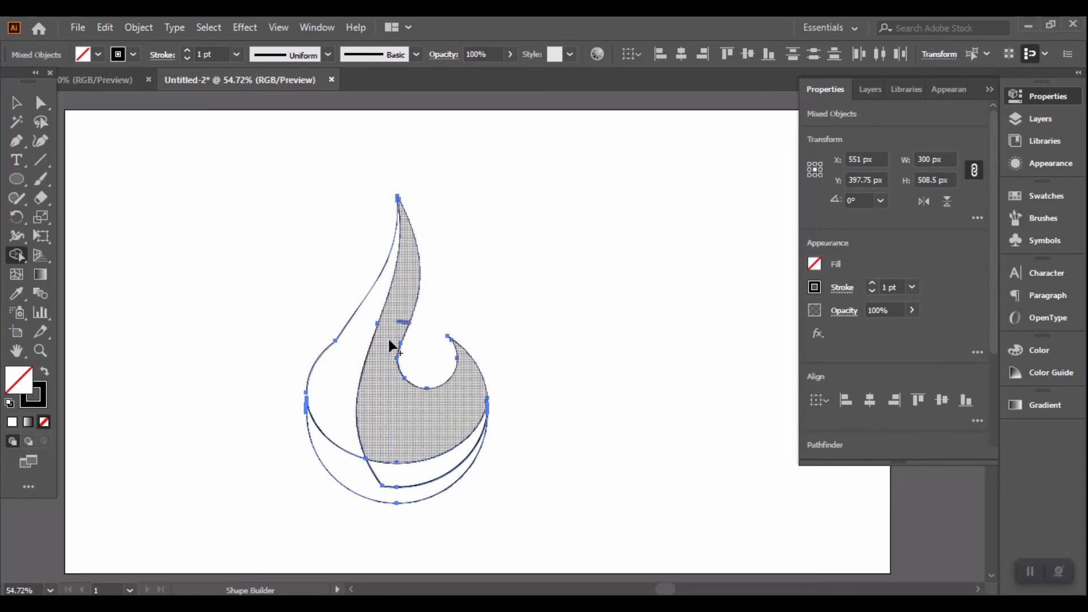
mouse_move(412, 316)
mouse_down()
mouse_move(397, 328)
mouse_move(407, 318)
mouse_up()
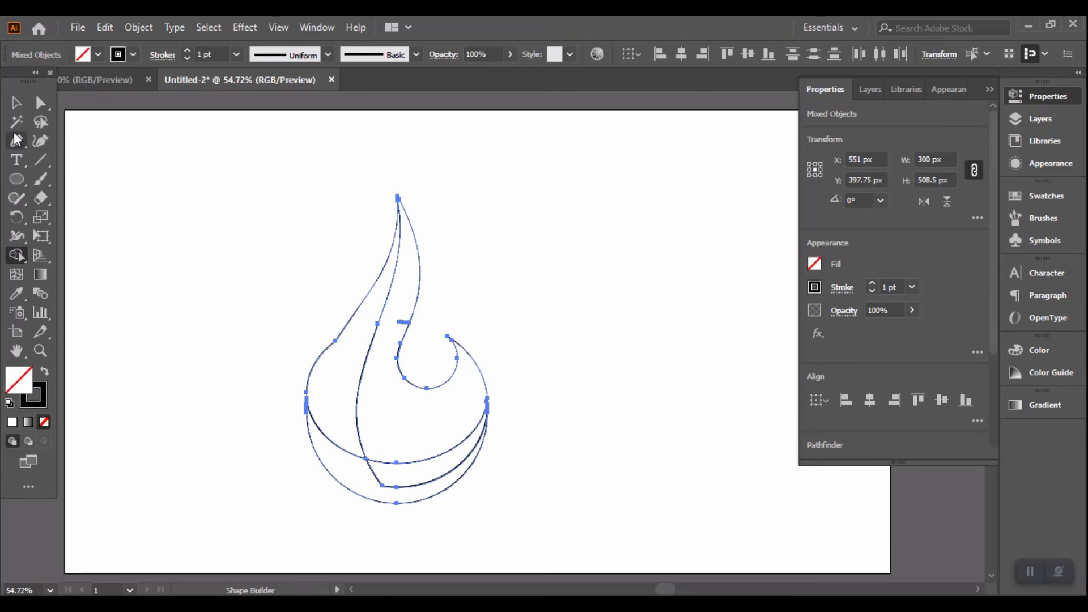
click(16, 103)
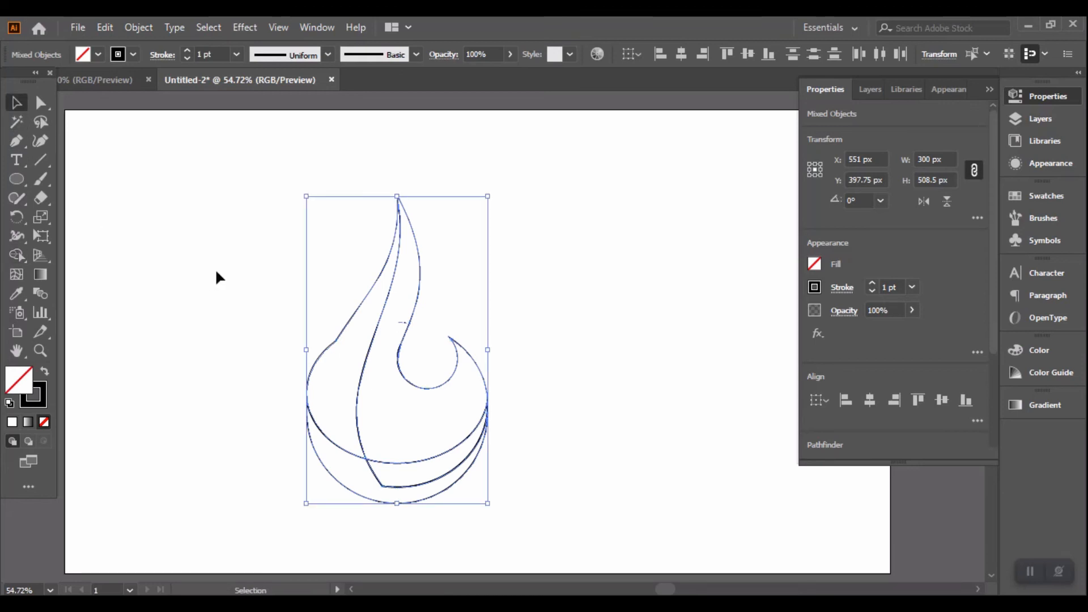
click(370, 395)
Step: Select all the flame shapes and fill them with the light-to-dark blue linear gradient swatch
drag(323, 319, 523, 539)
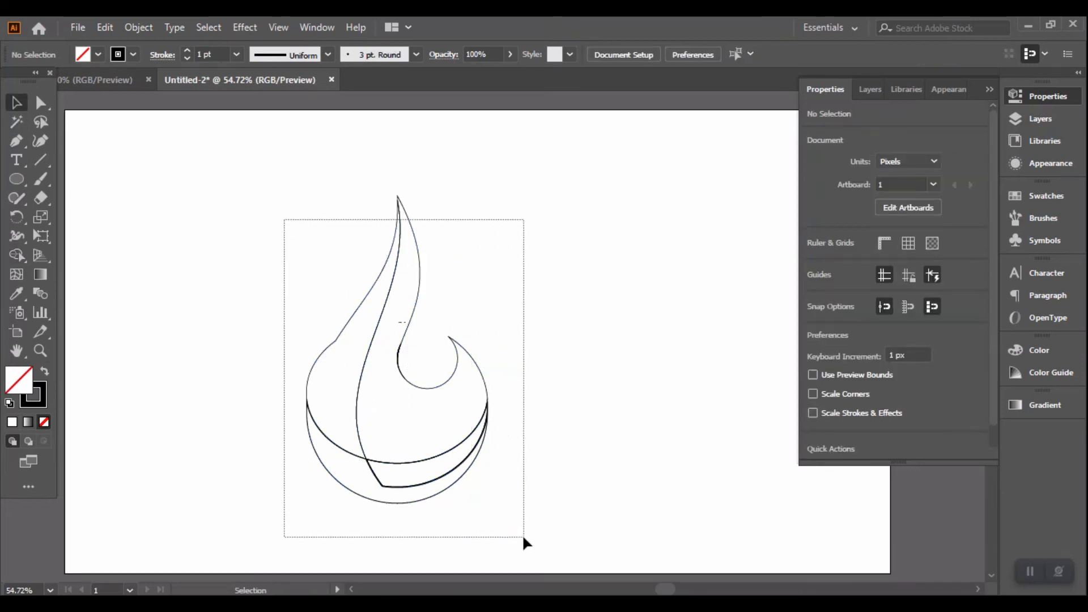
drag(521, 384, 522, 384)
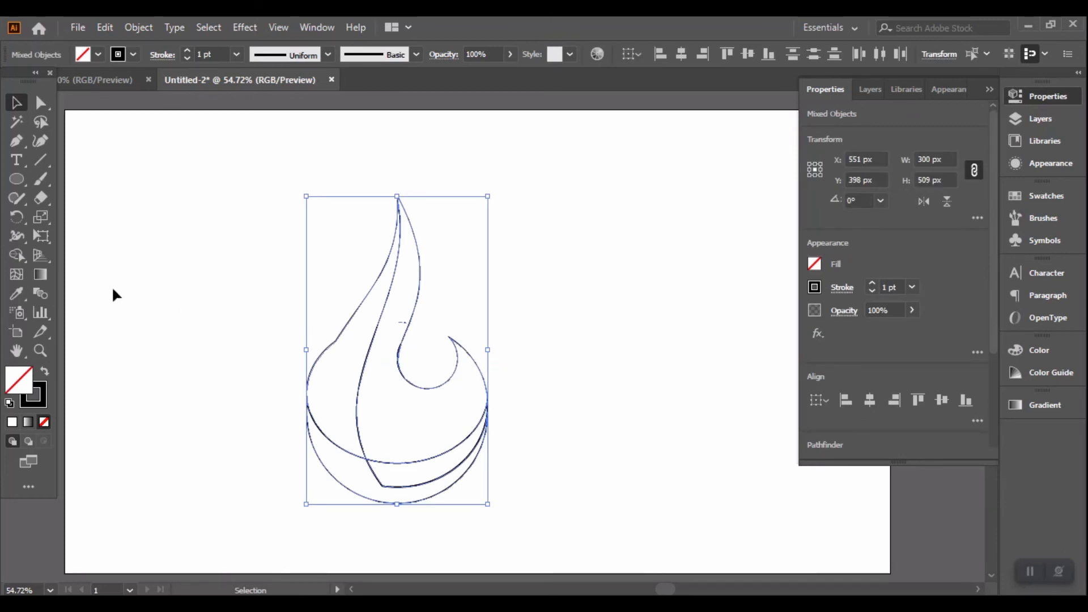
click(39, 274)
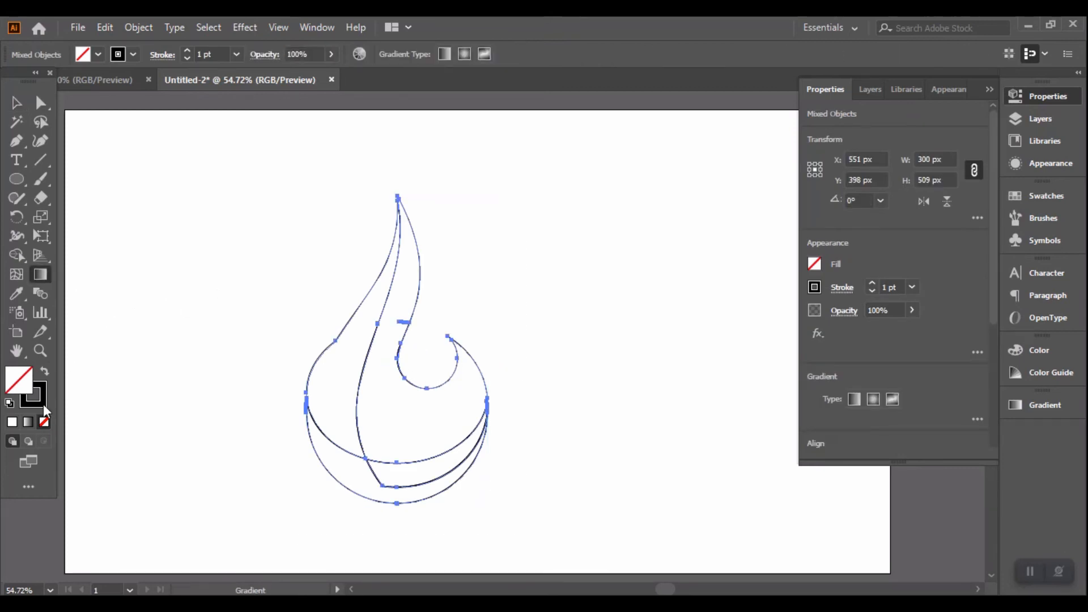
click(28, 422)
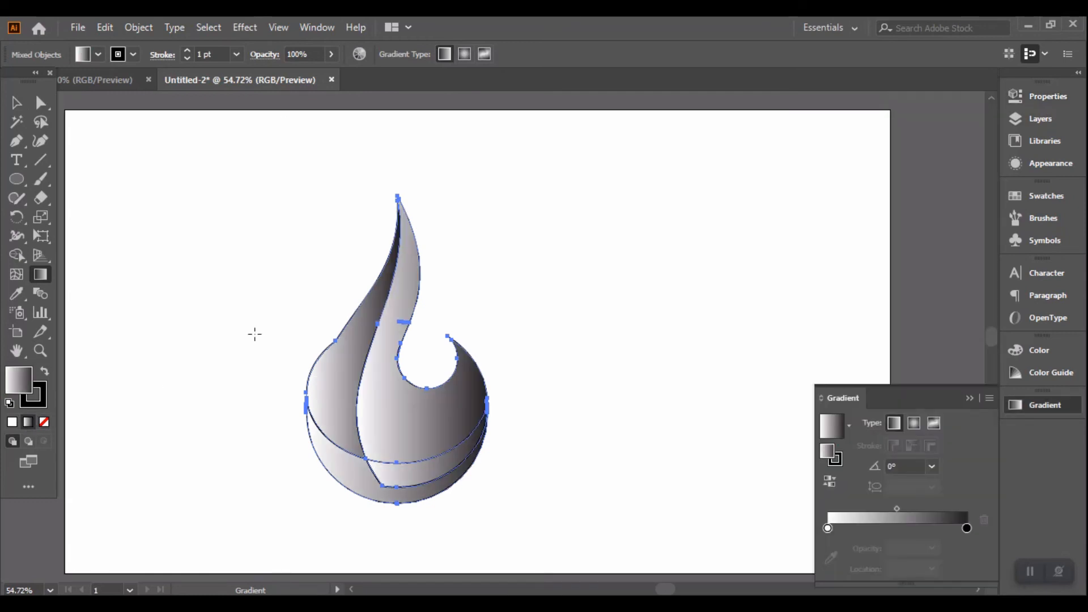
click(99, 55)
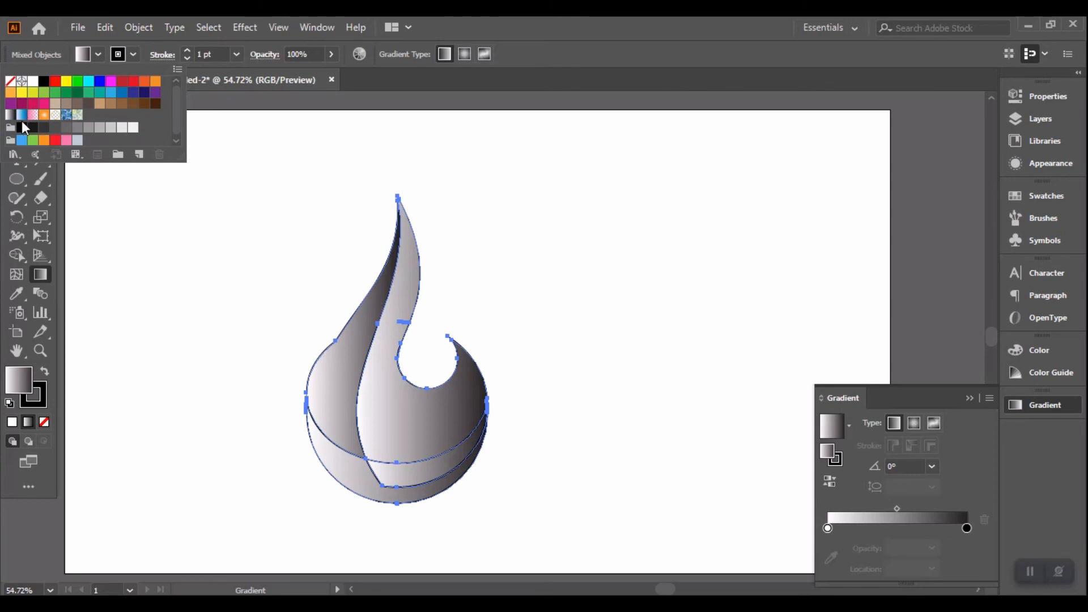
click(21, 115)
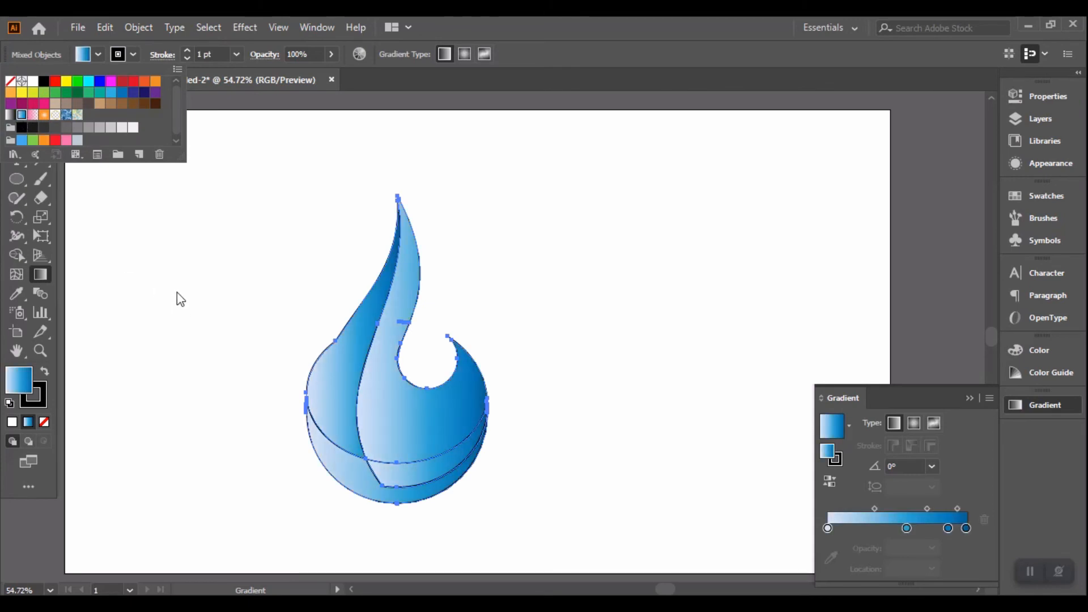
click(179, 297)
click(16, 103)
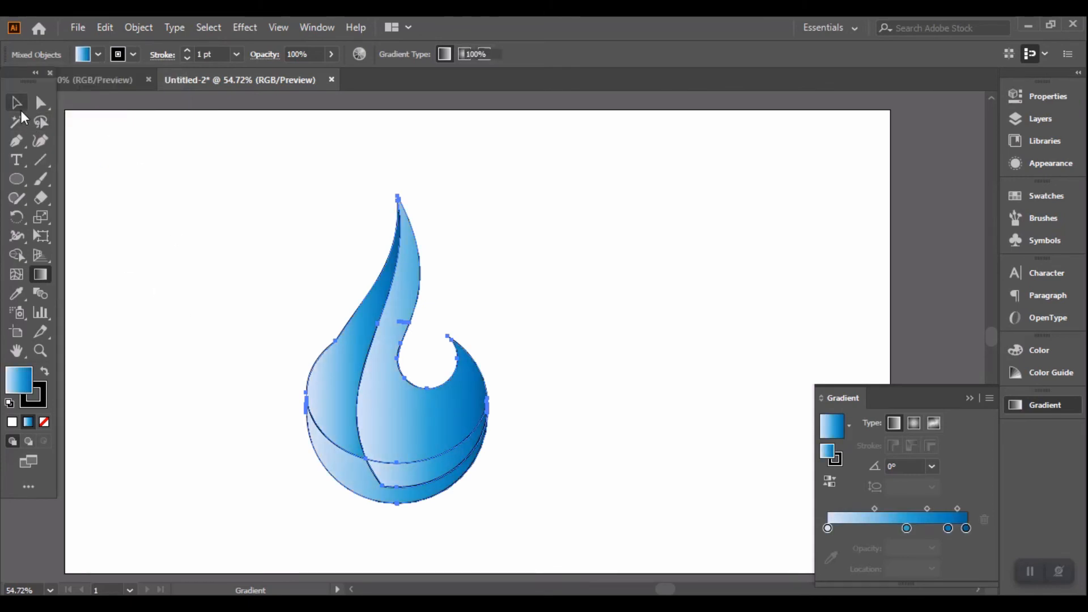
click(265, 433)
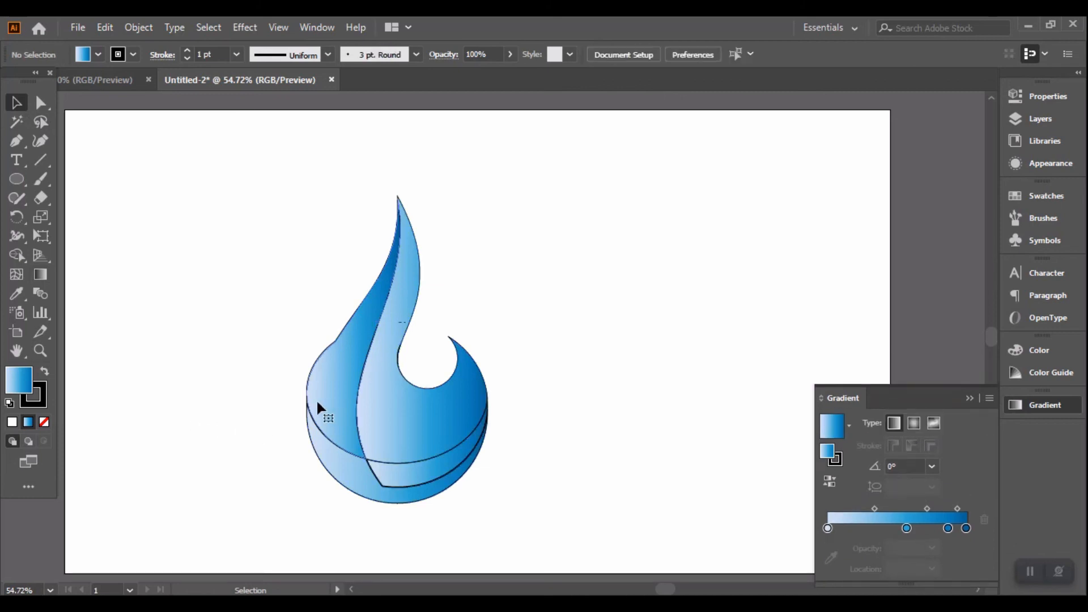
Step: Set the stroke of all the flame shapes to None and deselect the artwork
click(400, 440)
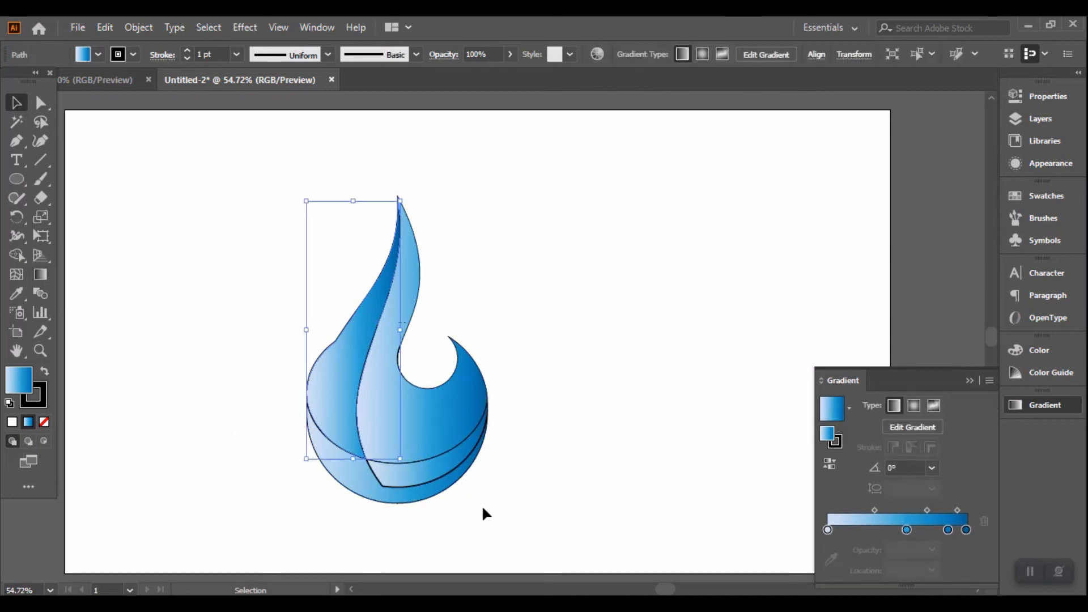
drag(513, 532, 266, 327)
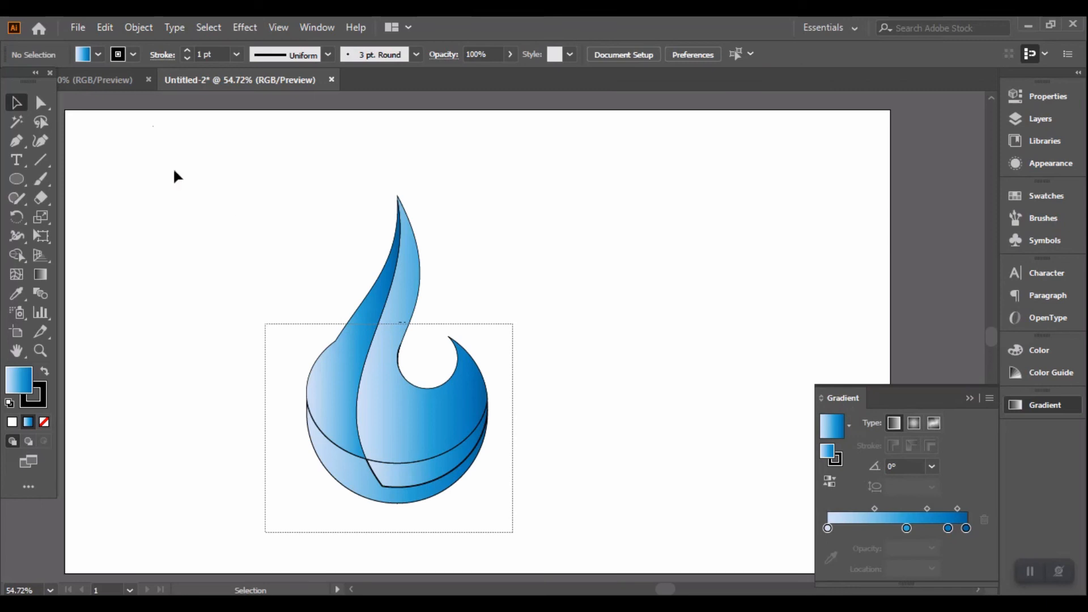
click(134, 56)
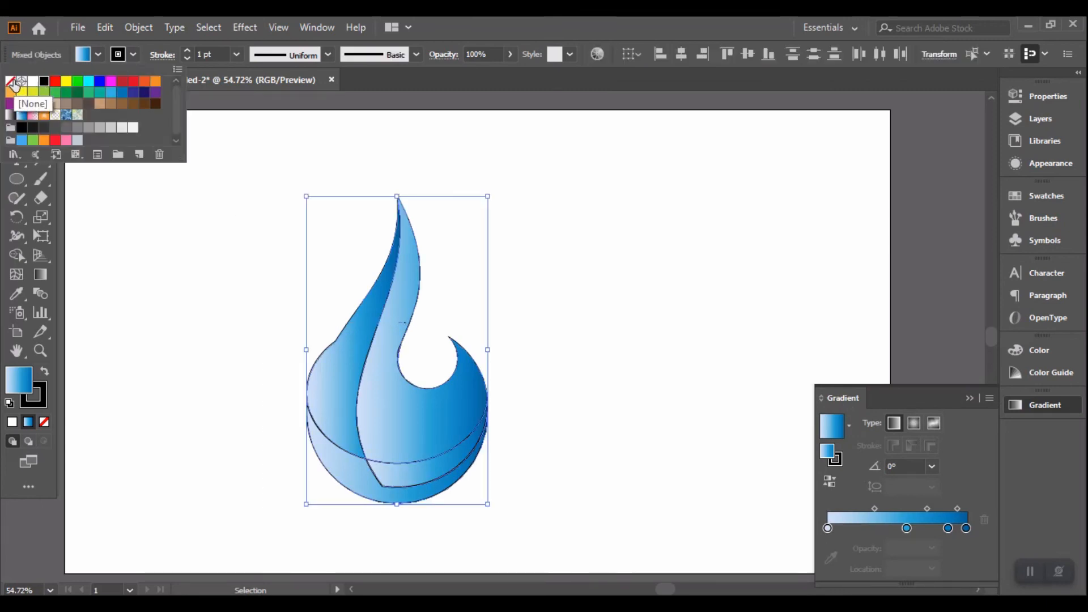
click(11, 81)
click(216, 351)
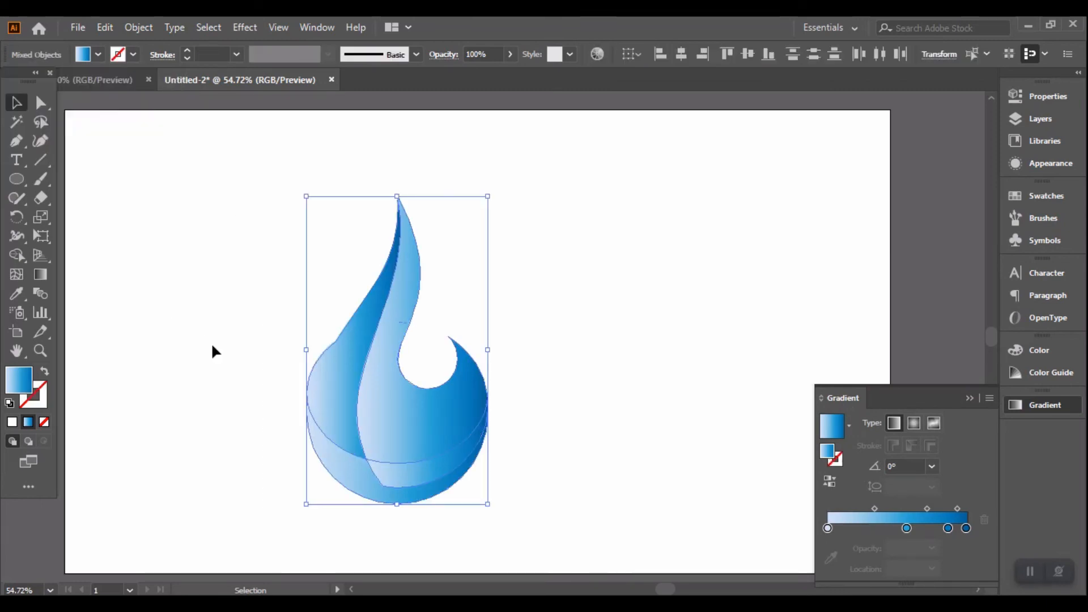
click(543, 428)
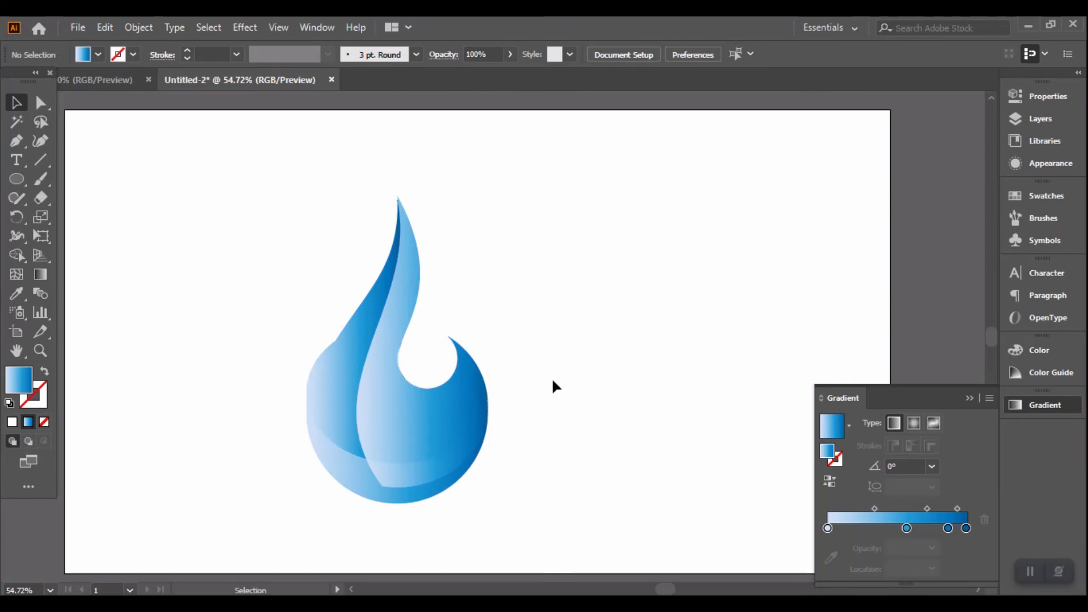
Step: Redraw the right flame's gradient downward at about -98°, from light at its neck to dark blue in the base
click(417, 406)
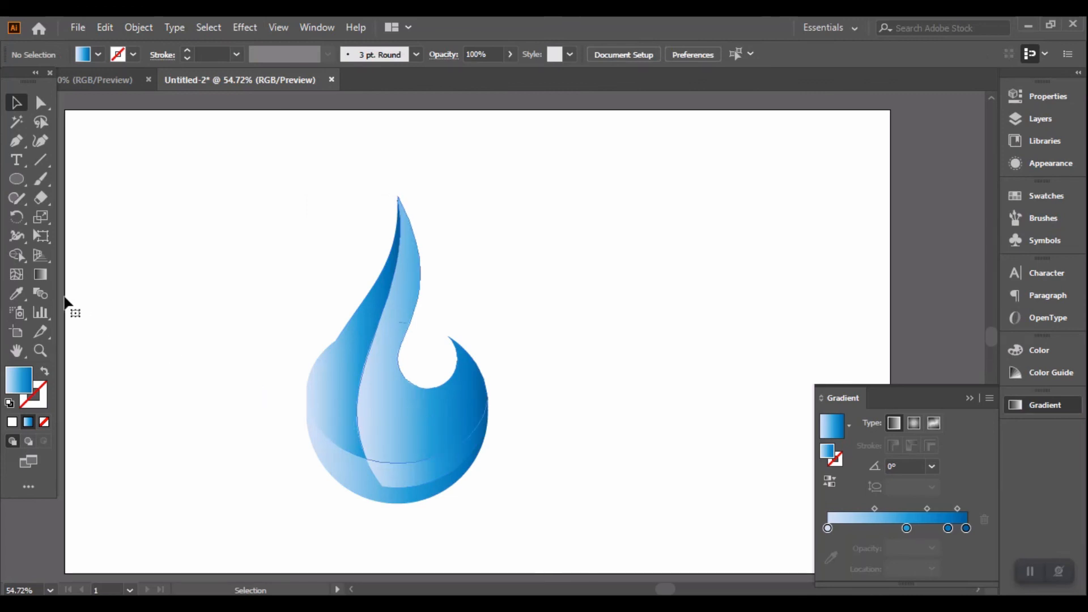
click(40, 274)
drag(410, 286, 391, 420)
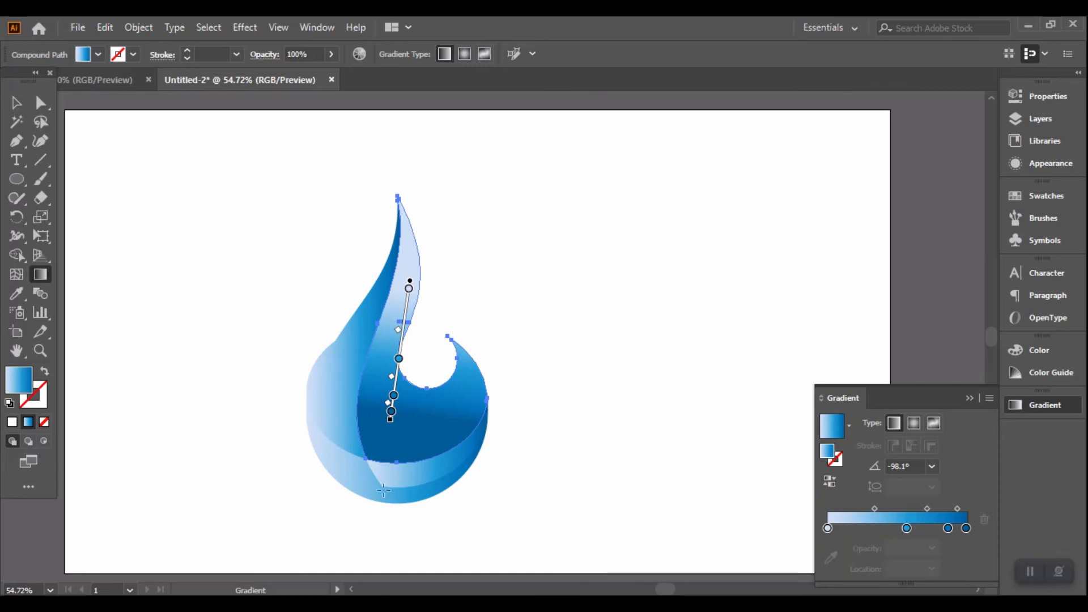
key(v)
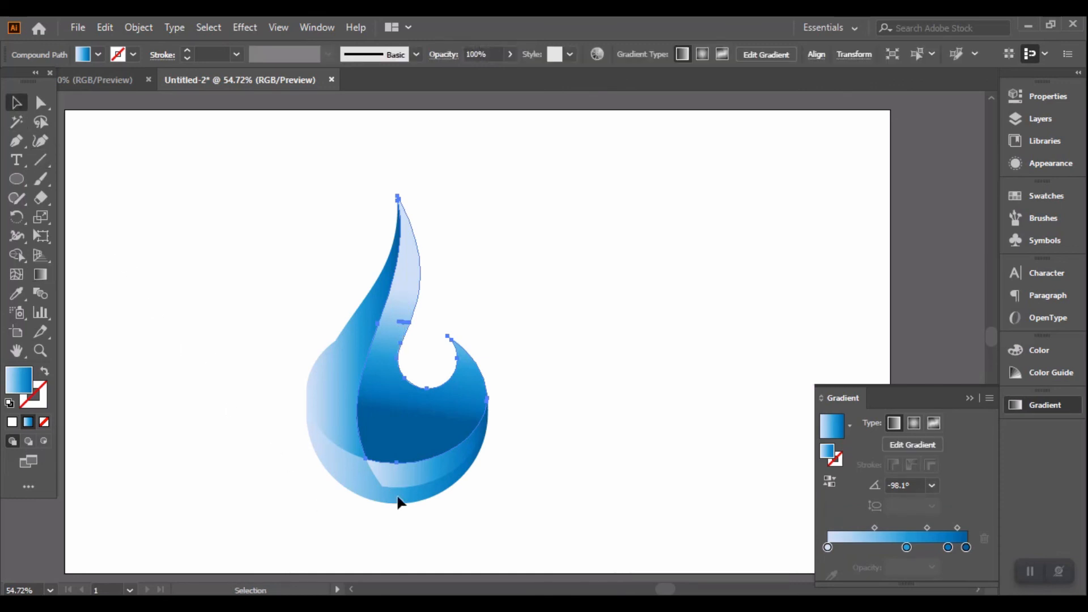
Step: Redraw the gradient of the crescent under the right flame at about -139°, light at its upper-right tip and dark at lower left
click(402, 508)
click(406, 478)
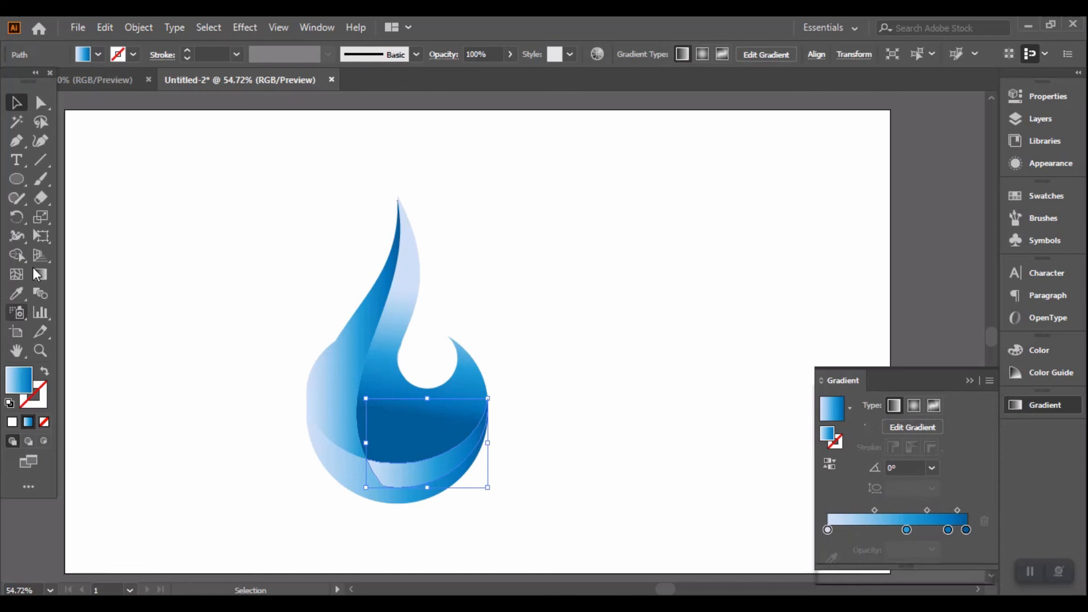
key(g)
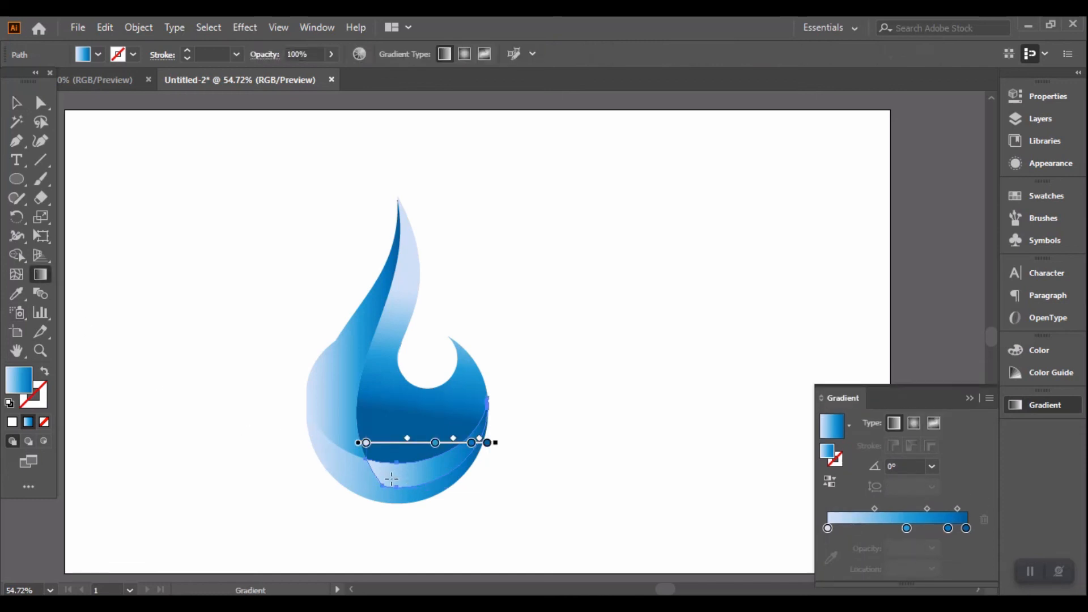
mouse_move(372, 475)
mouse_down()
mouse_move(449, 454)
mouse_move(474, 435)
mouse_up()
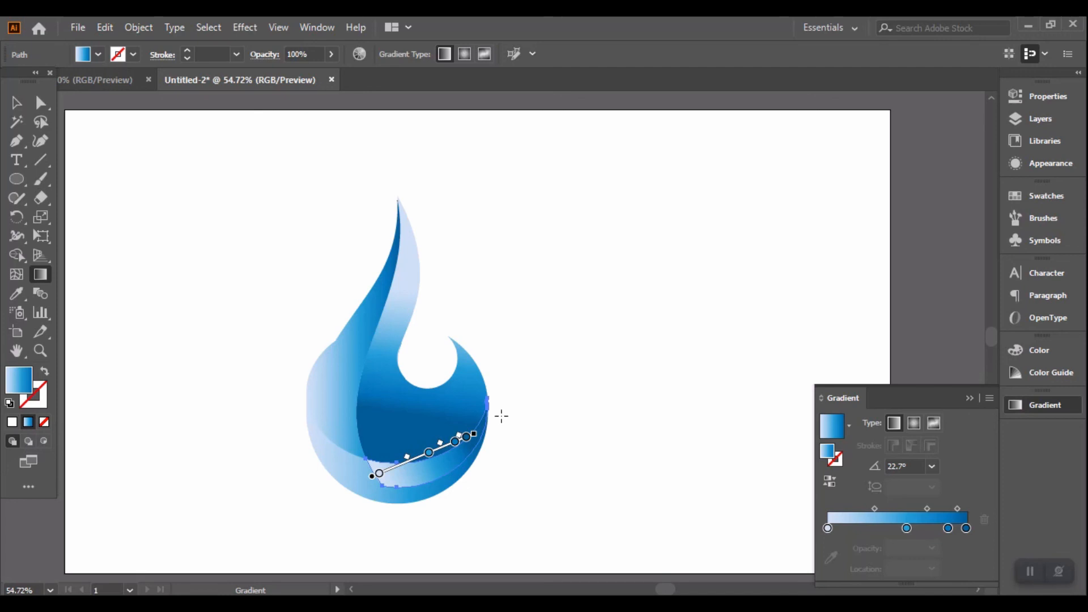
mouse_move(496, 402)
mouse_down()
mouse_move(440, 460)
mouse_move(368, 480)
mouse_move(377, 462)
mouse_move(385, 477)
mouse_up()
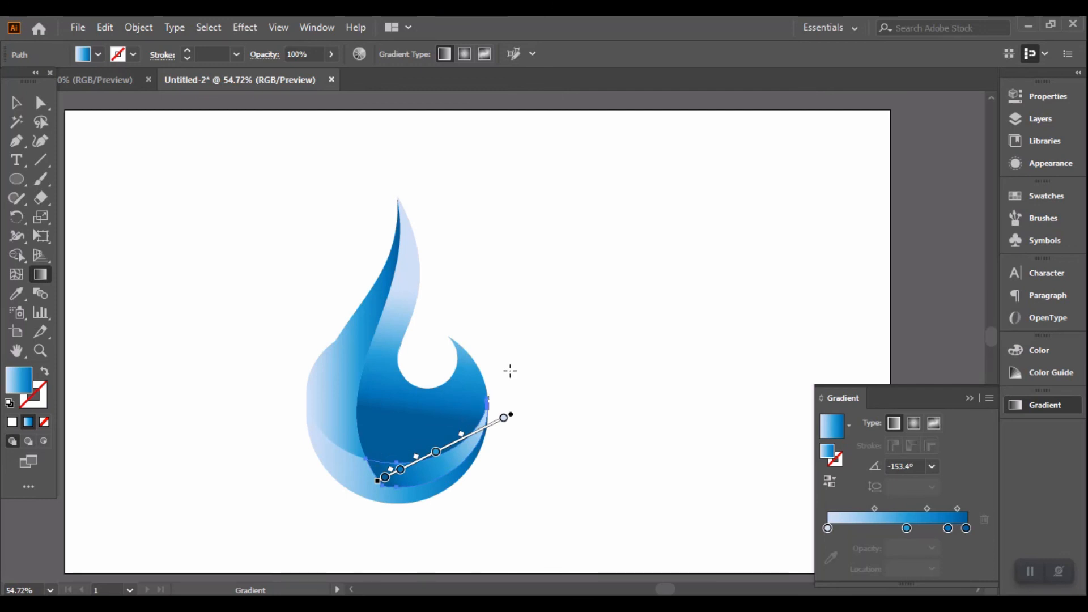
mouse_move(511, 363)
mouse_down()
mouse_move(461, 416)
mouse_move(362, 487)
mouse_up()
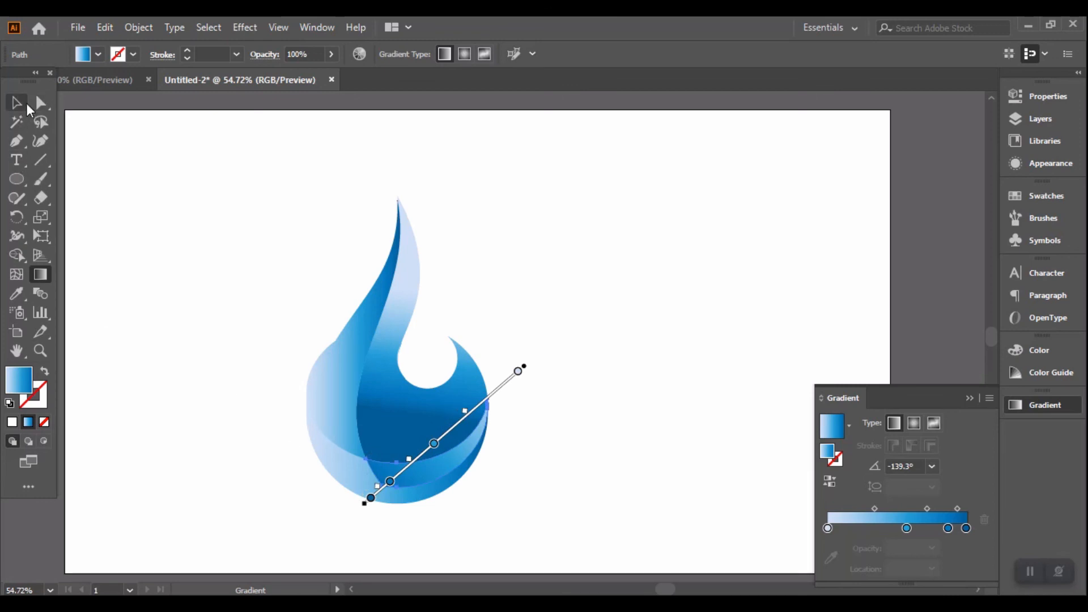
click(15, 102)
click(553, 522)
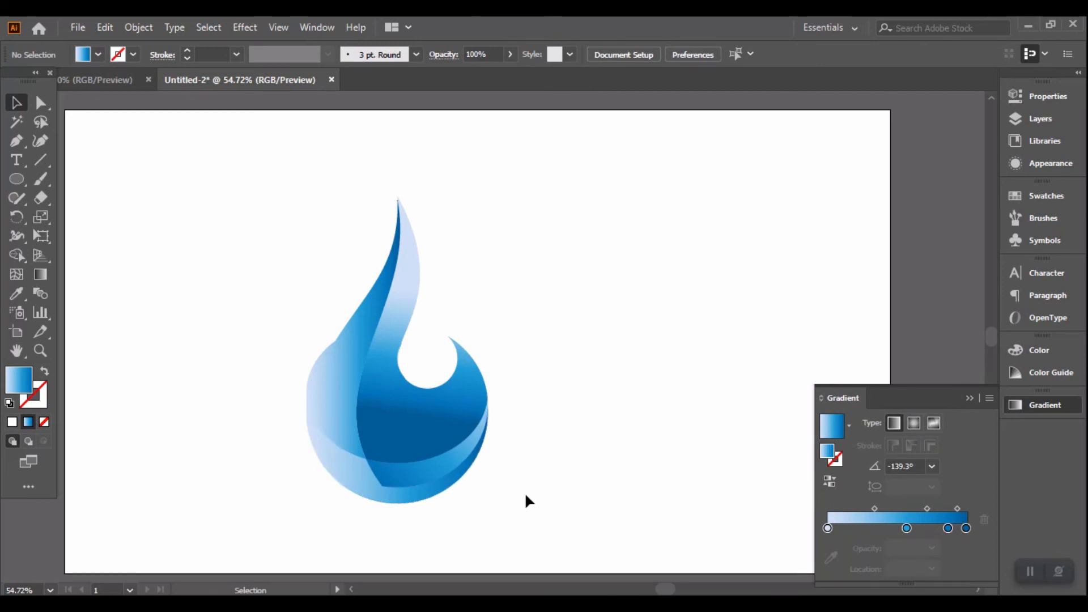
Step: Redraw the bottom band's gradient at -45°, running from light at upper left to dark blue at lower right, and deselect it
scroll(527, 501, up, 1)
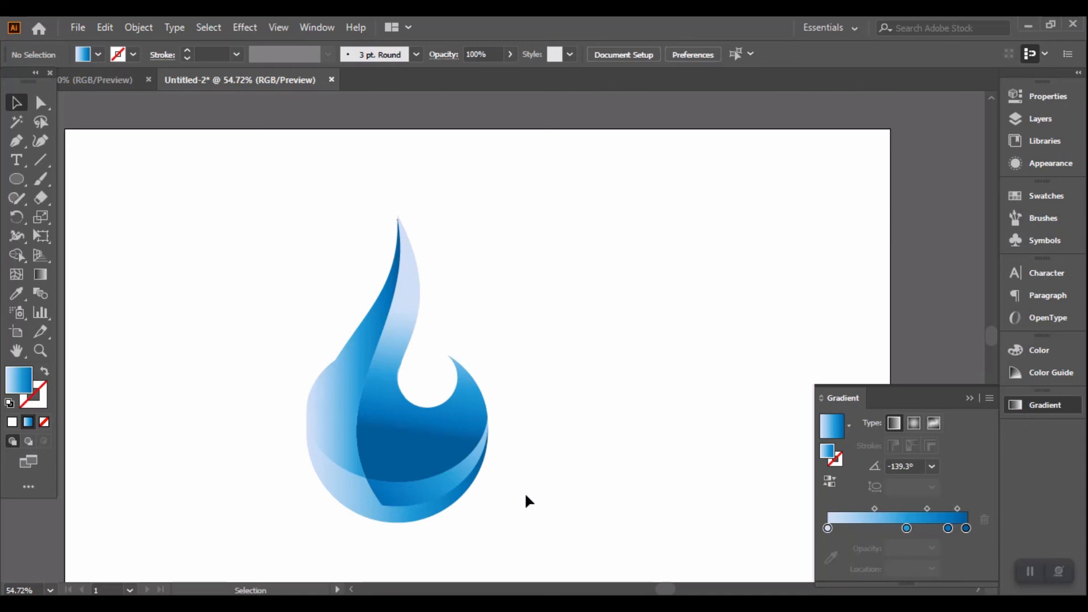
scroll(527, 501, up, 1)
drag(298, 298, 328, 297)
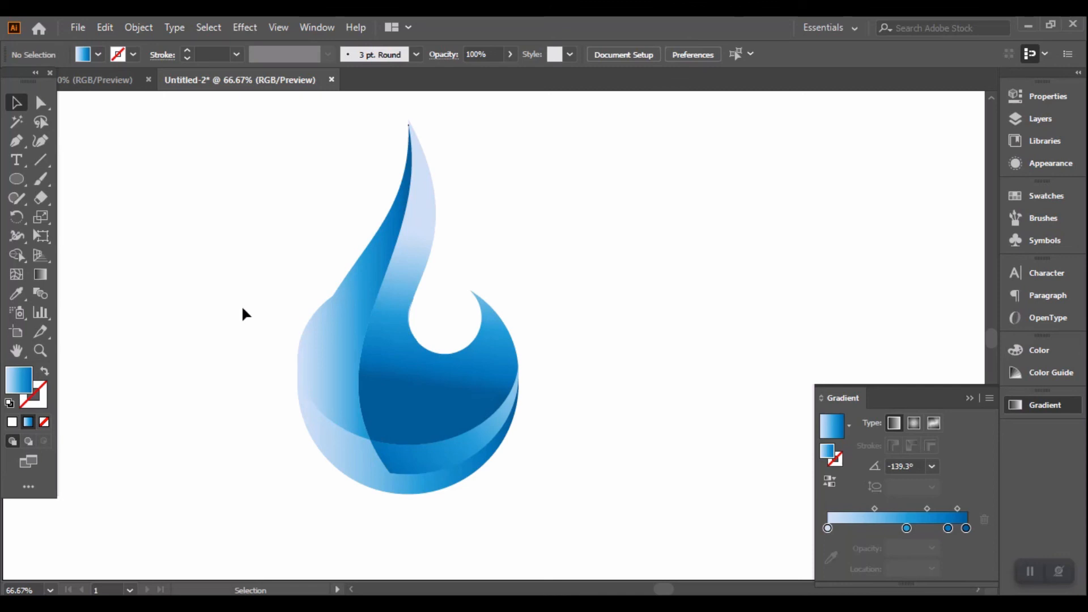
click(343, 473)
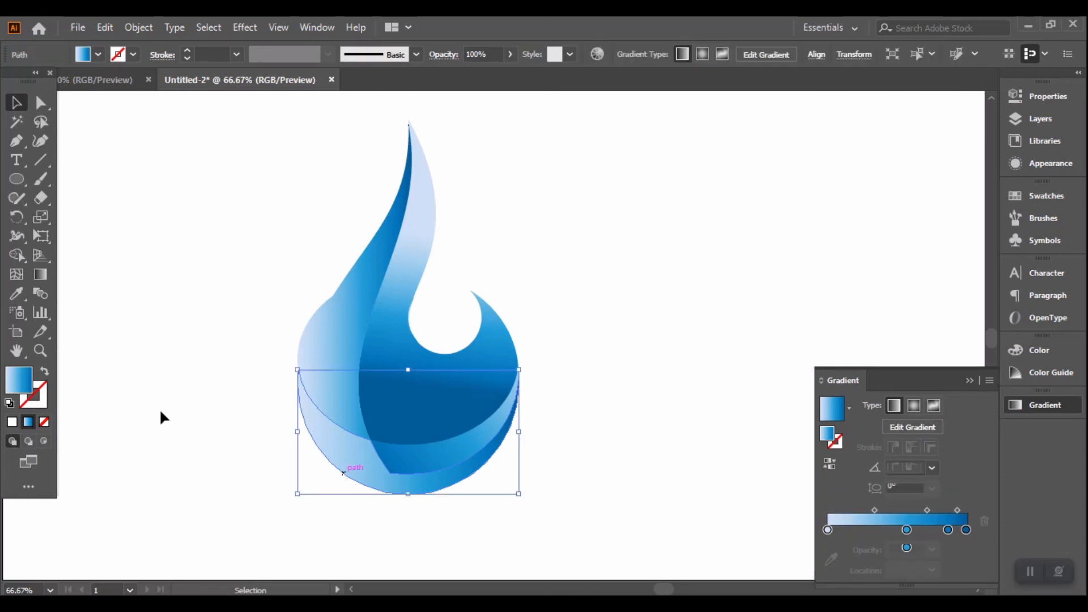
click(40, 274)
drag(347, 343, 425, 421)
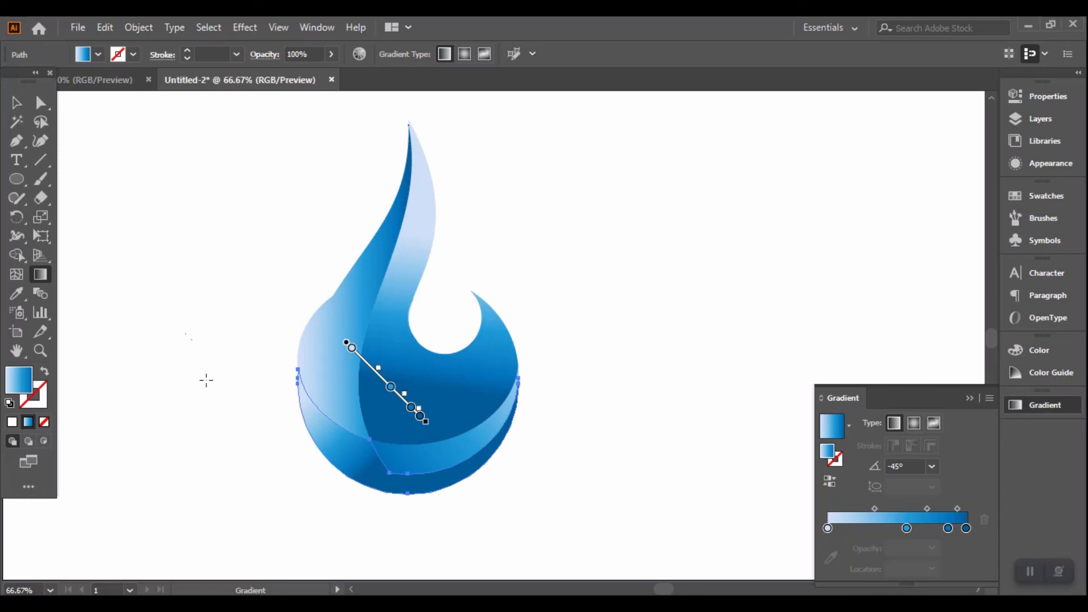
click(17, 104)
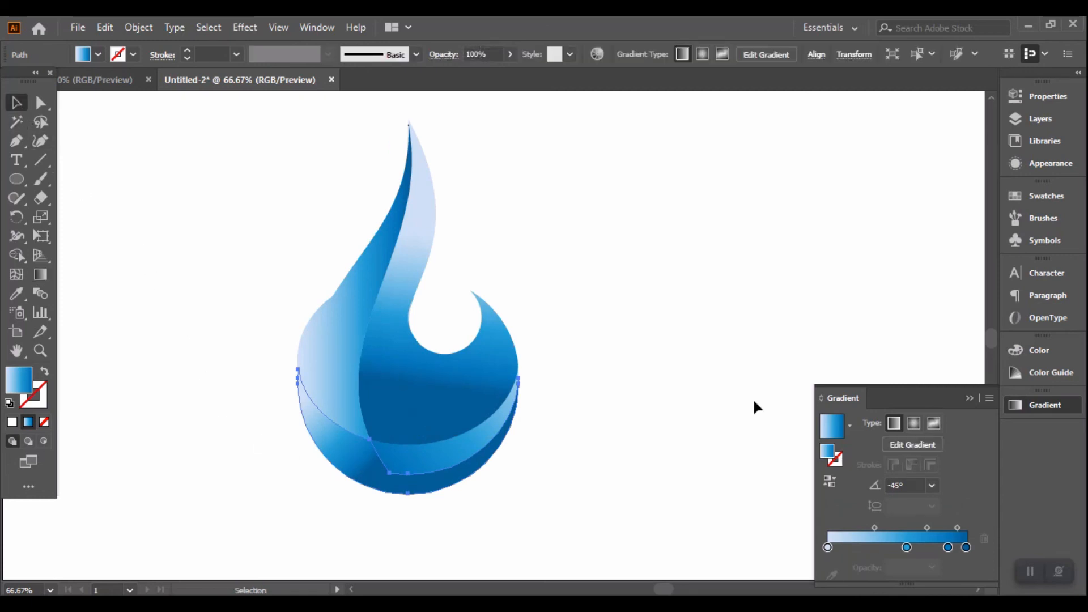
click(707, 388)
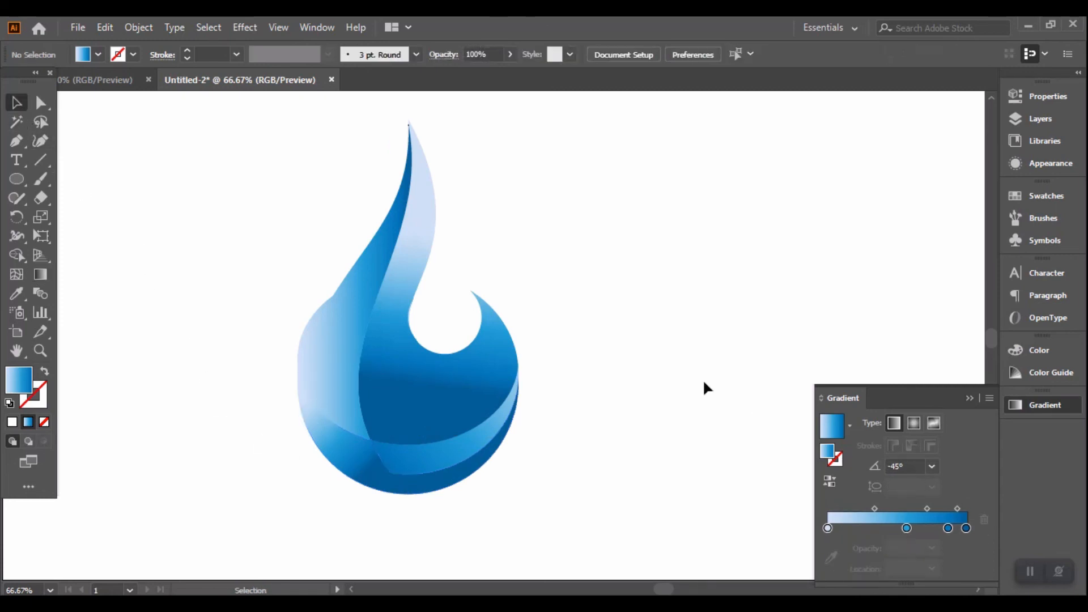
key(ctrl)
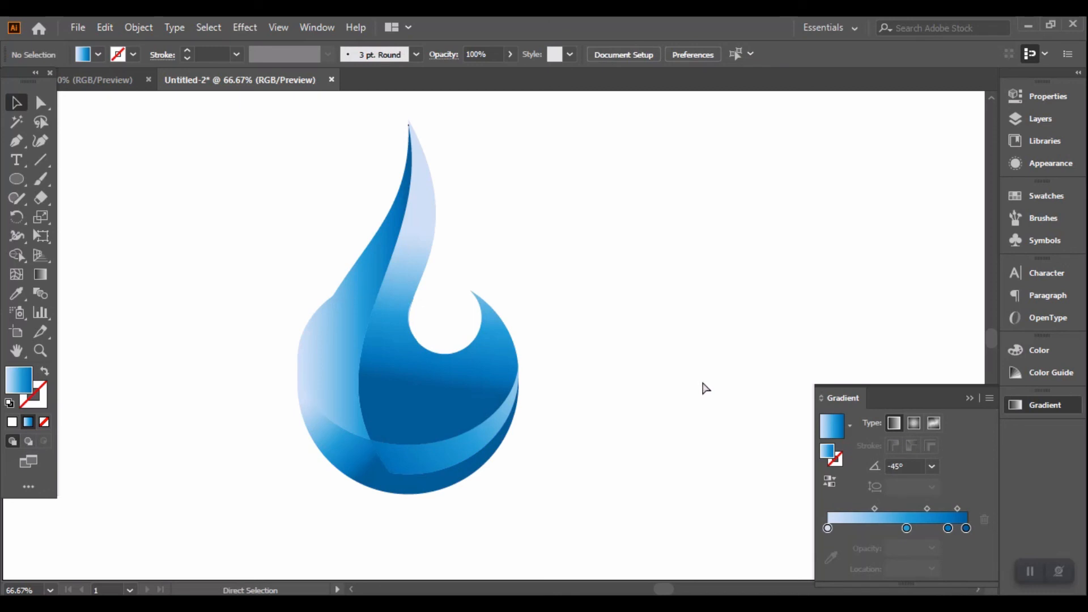